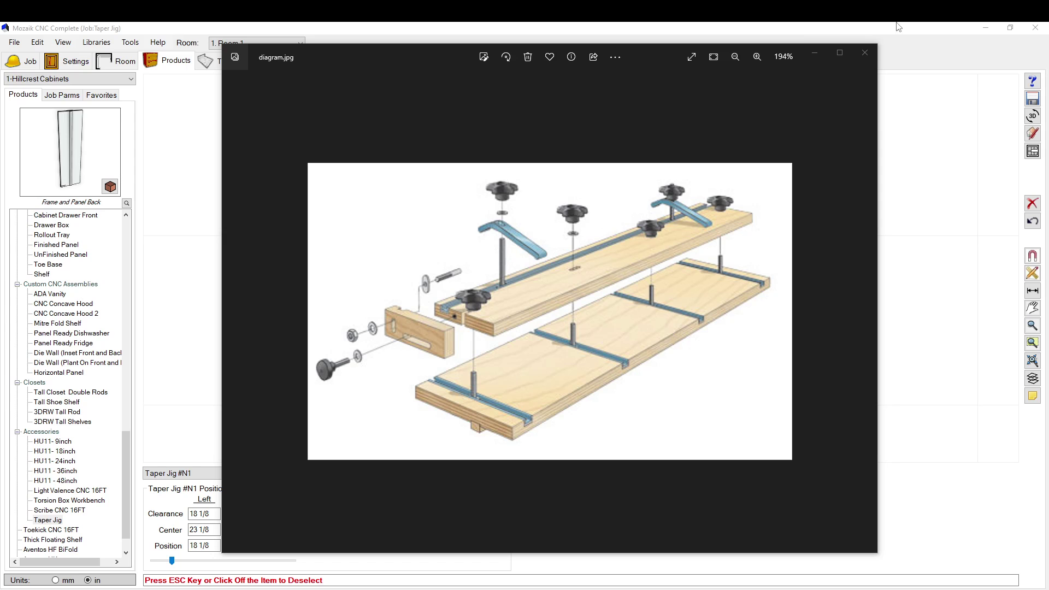
# Close the diagram image and dismiss the product settings without changes.
pyautogui.click(864, 53)
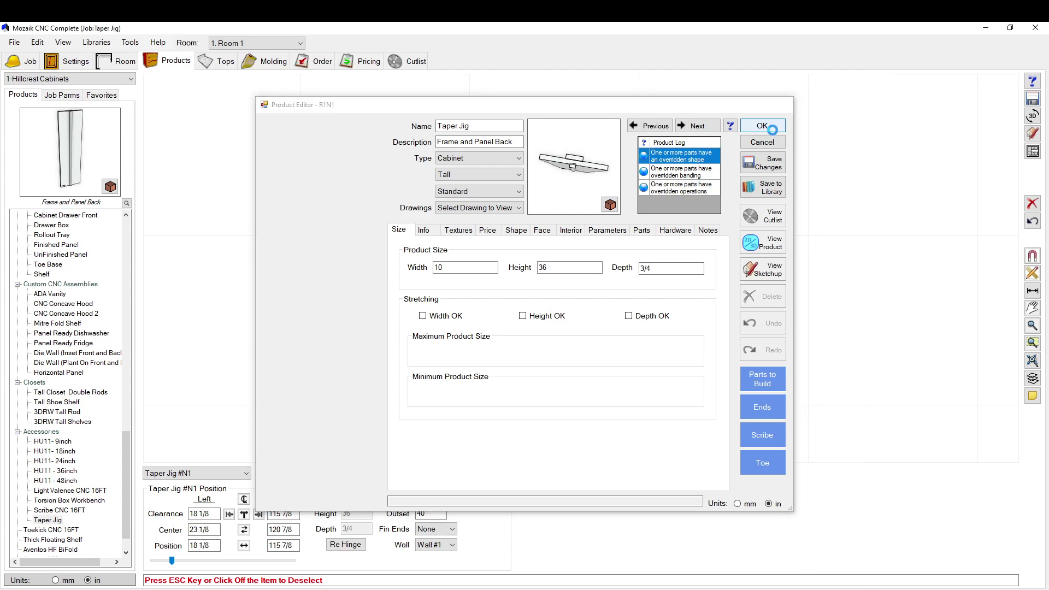
pyautogui.click(763, 142)
pyautogui.scroll(-3, 312, 281)
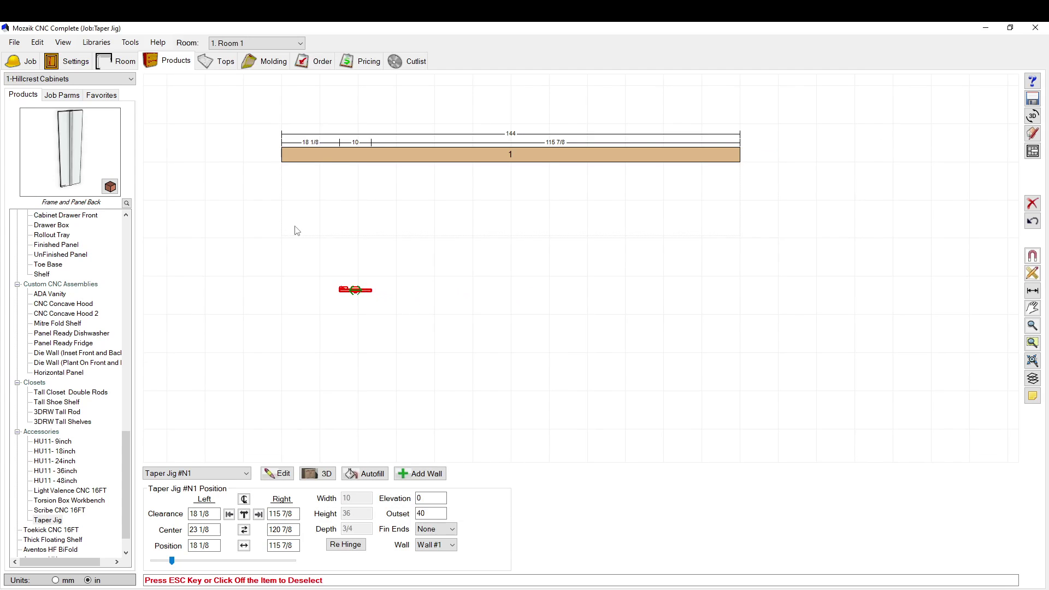
pyautogui.scroll(3, 370, 338)
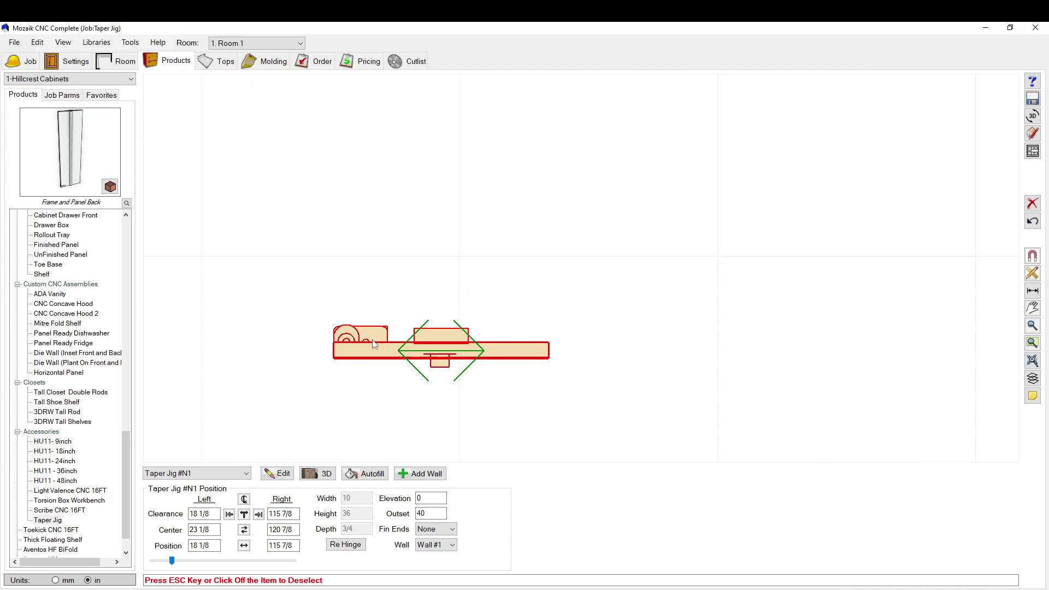
# Reopen the Taper Jig's product settings (10 × 36 × 3/4) and begin editing its description.
pyautogui.press('Escape')
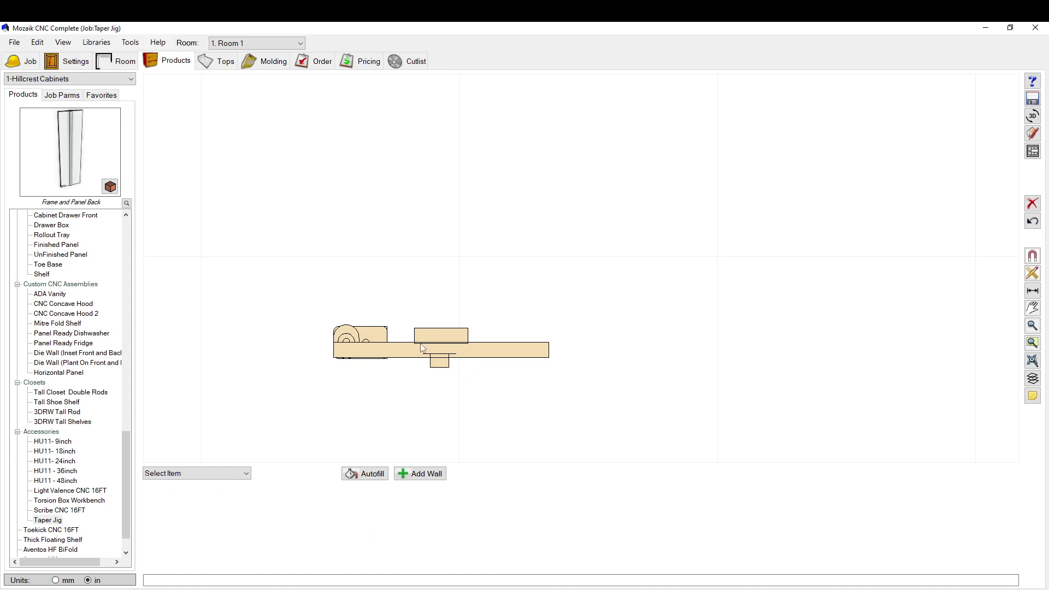
pyautogui.doubleClick(383, 360)
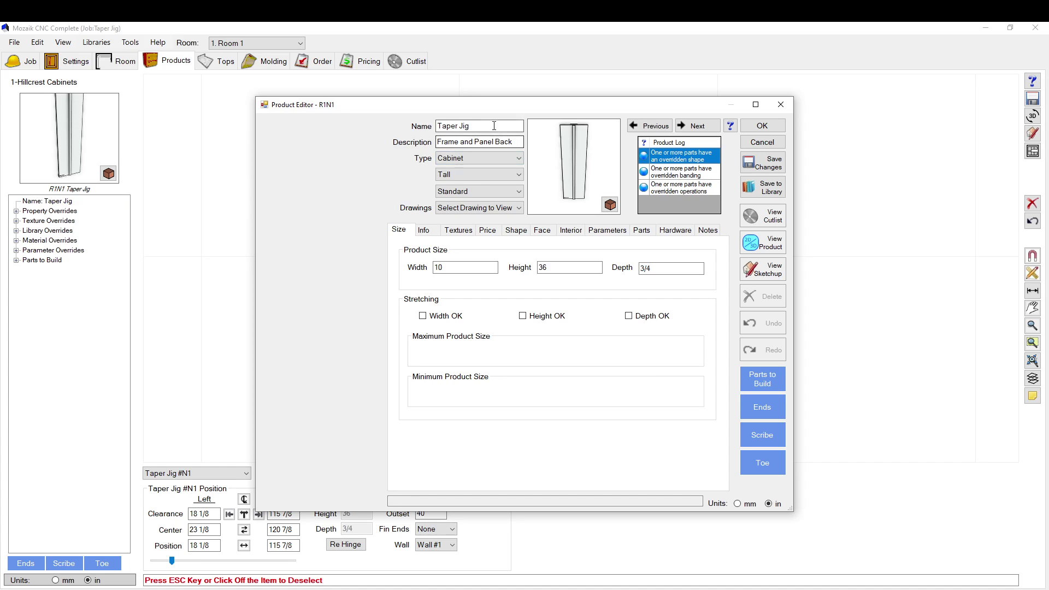
pyautogui.click(515, 141)
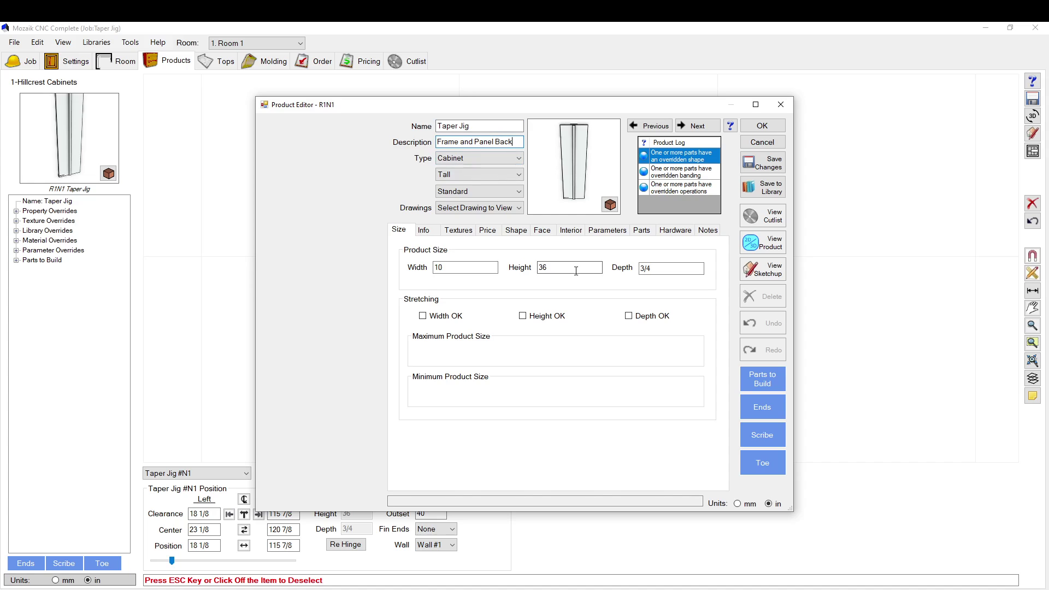
# Review the Taper Jig's parameter overrides, adding a trial slotwidth parameter name and then deleting it.
pyautogui.click(612, 235)
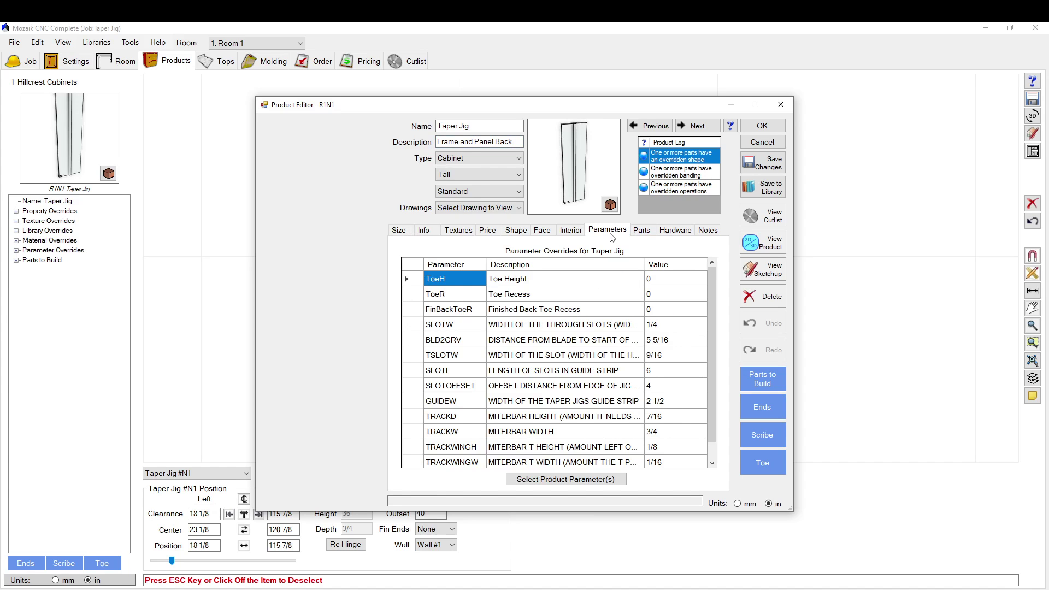
pyautogui.scroll(-1, 481, 324)
pyautogui.scroll(1, 464, 328)
pyautogui.scroll(-1, 464, 349)
pyautogui.click(453, 449)
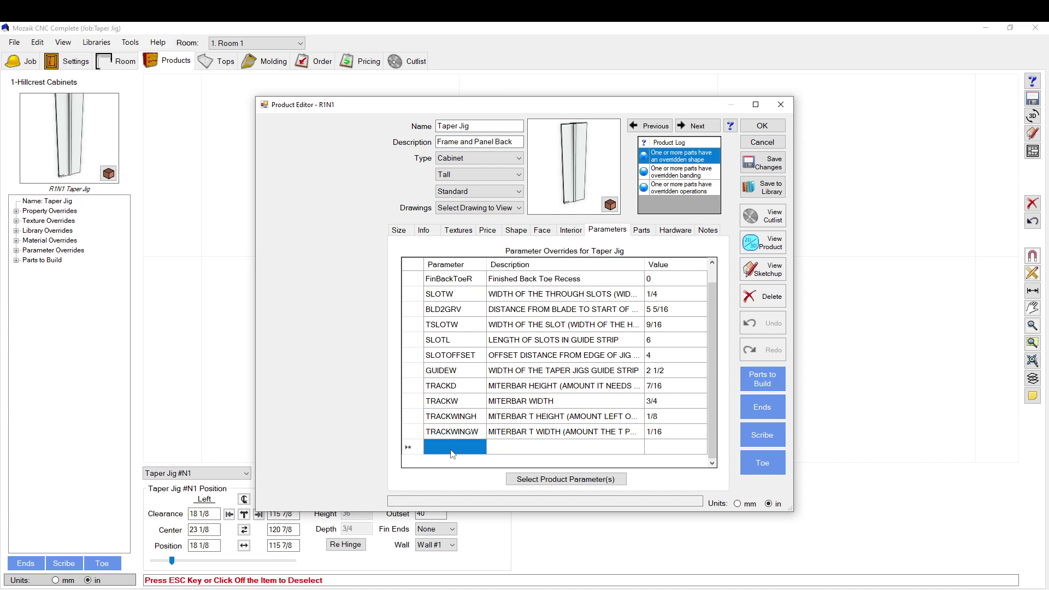
pyautogui.click(449, 450)
pyautogui.write('slotwidth')
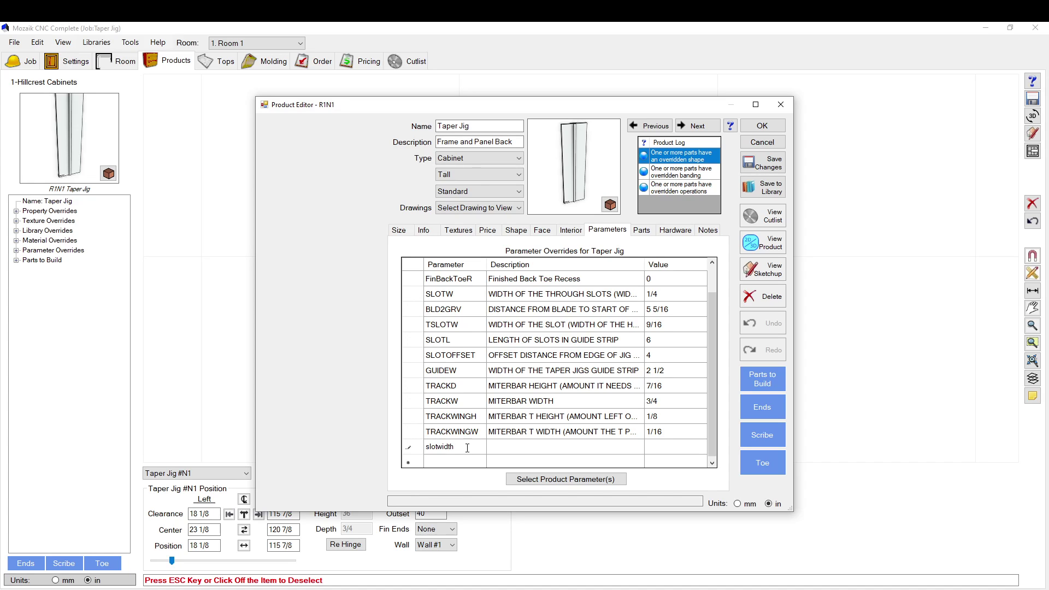
pyautogui.doubleClick(449, 447)
pyautogui.press('Delete')
pyautogui.moveTo(676, 437); pyautogui.dragTo(672, 370)
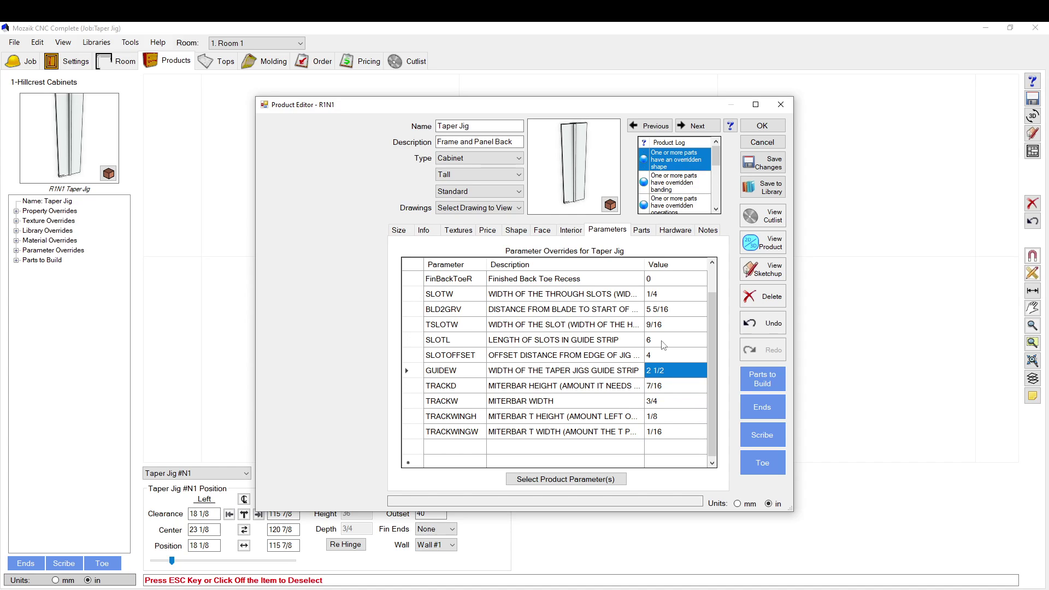
# Preview the product in 3D, then inspect the SLOTL and FinBackToeR parameters.
pyautogui.click(753, 241)
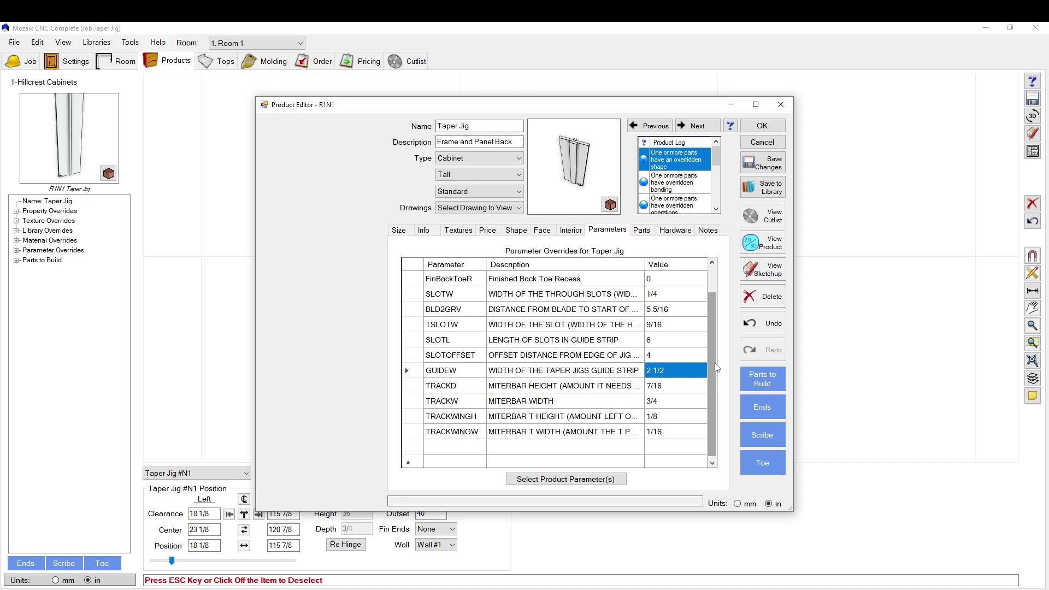
pyautogui.click(452, 340)
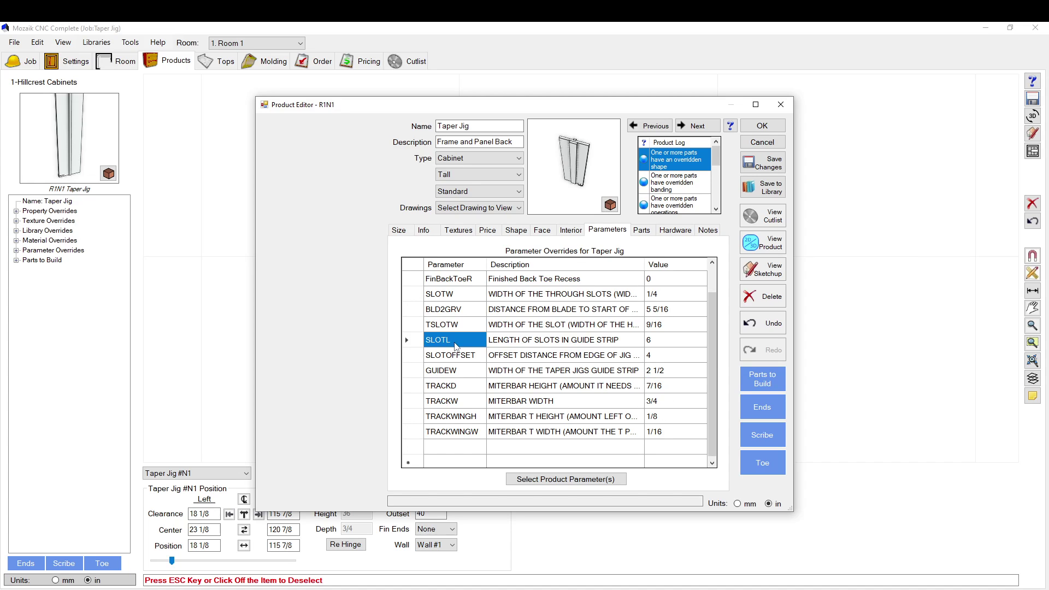
pyautogui.click(450, 447)
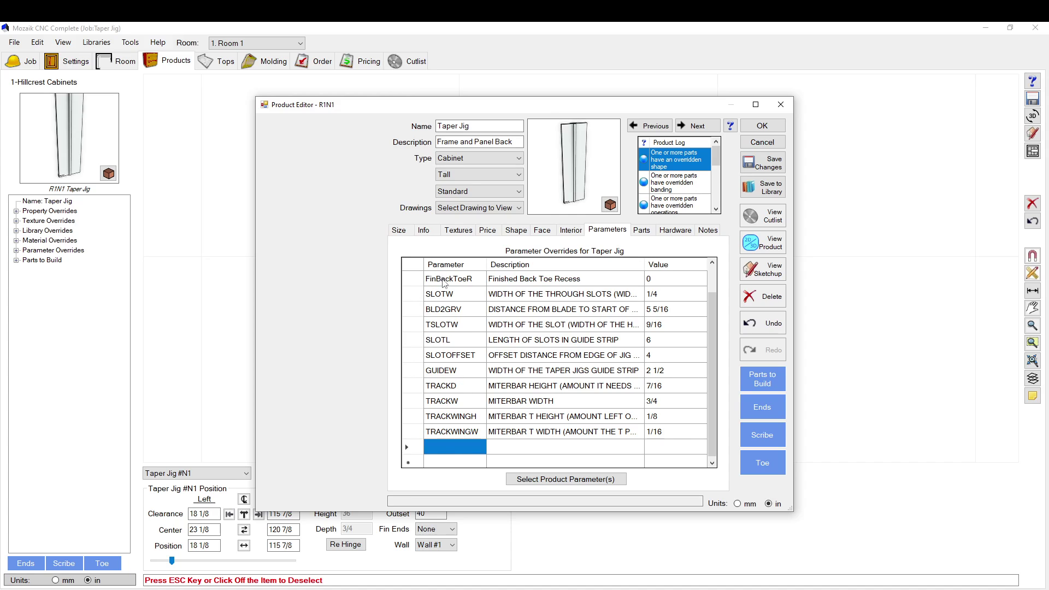
pyautogui.click(445, 280)
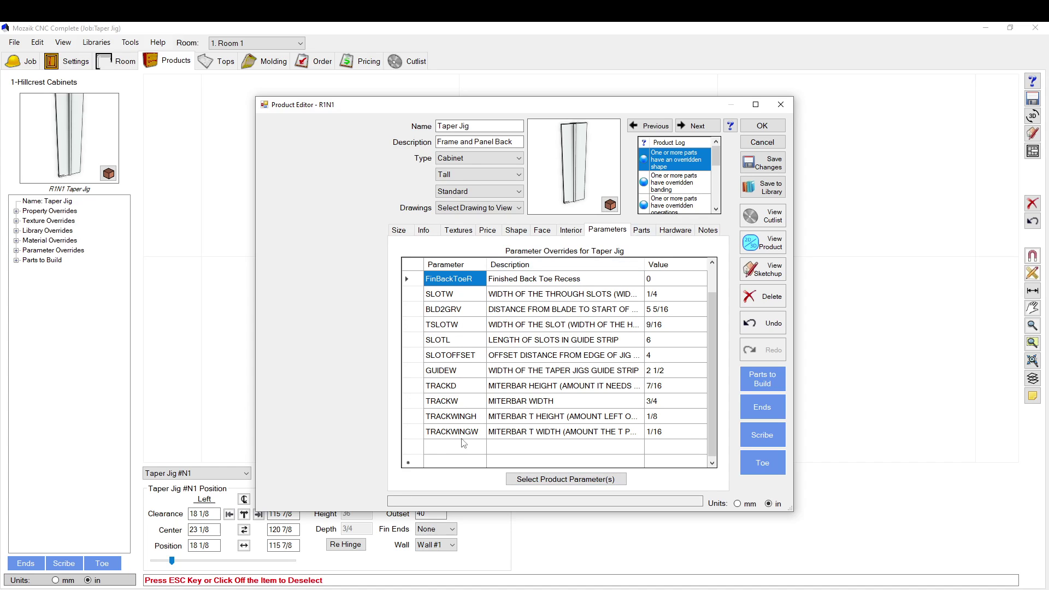
pyautogui.click(643, 230)
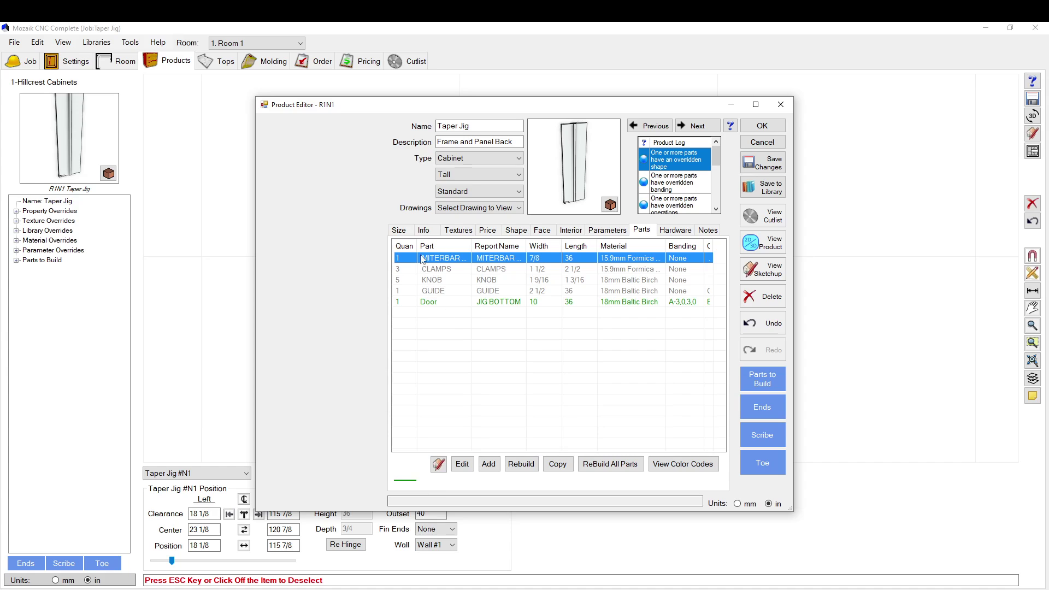
pyautogui.click(439, 269)
pyautogui.click(439, 304)
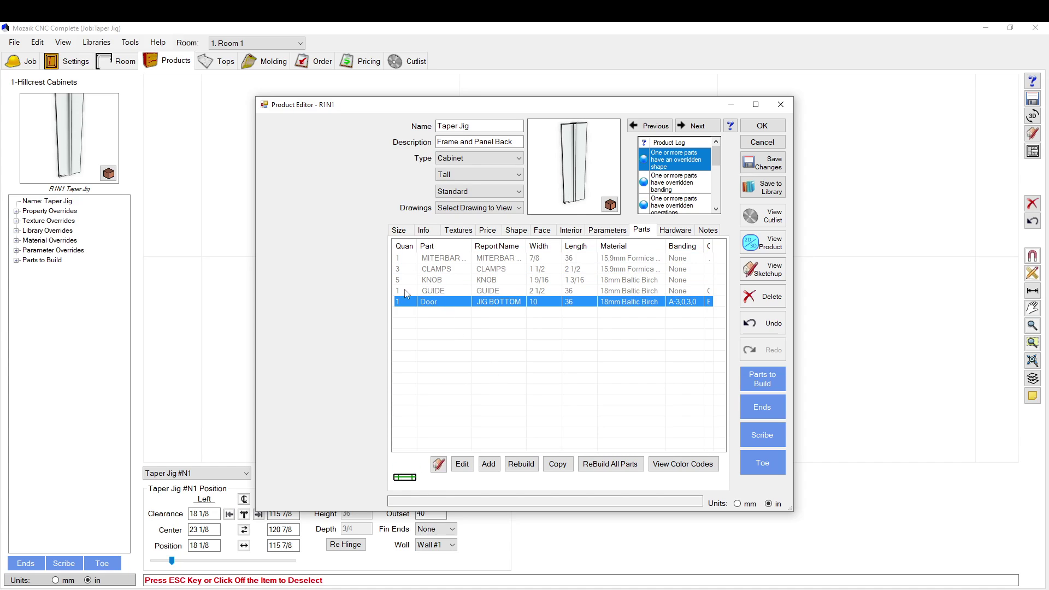
pyautogui.click(462, 463)
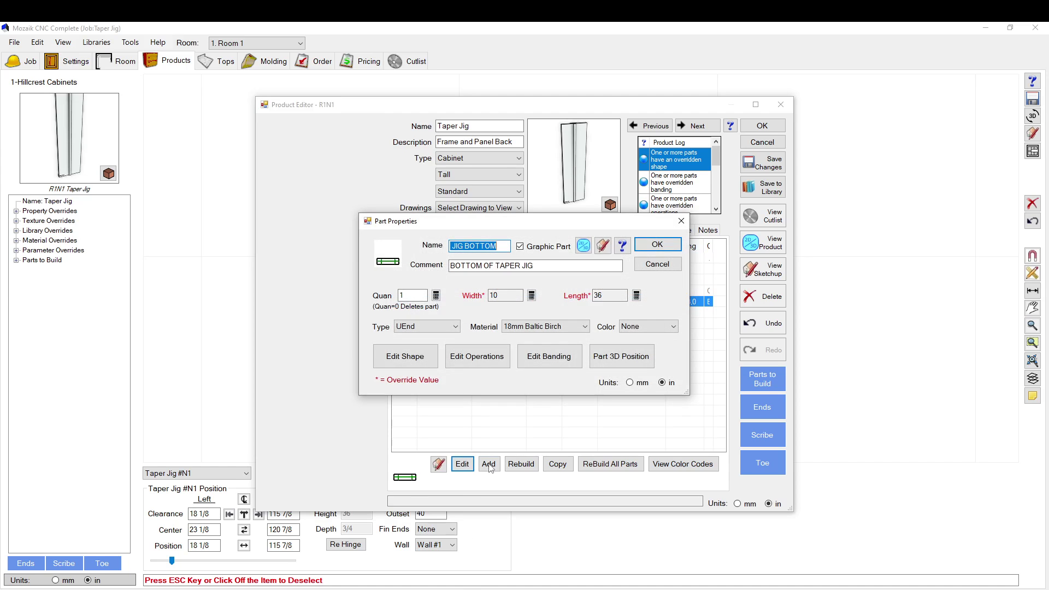
pyautogui.click(474, 359)
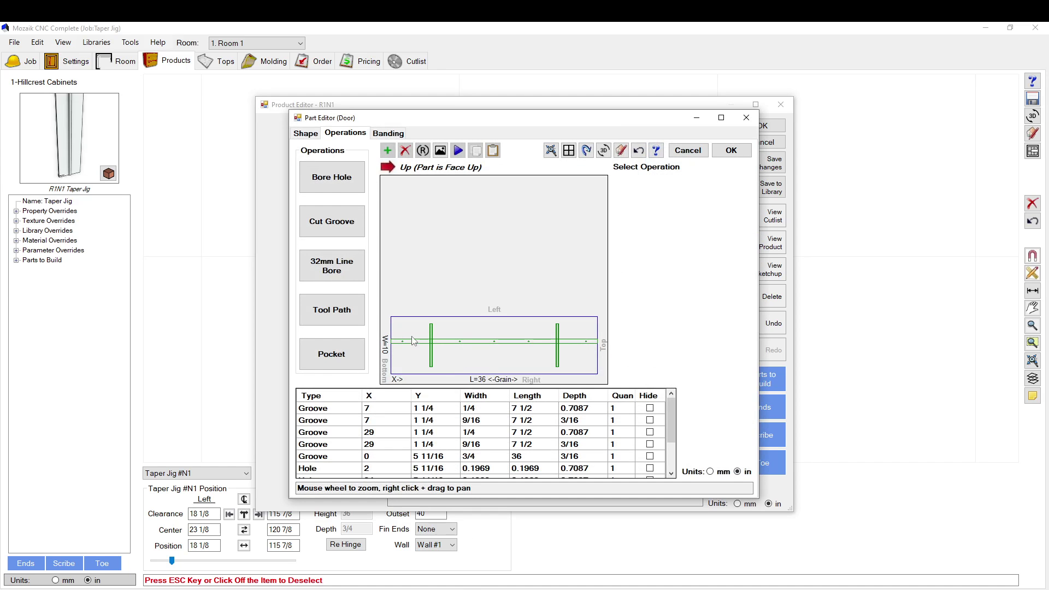
pyautogui.click(595, 345)
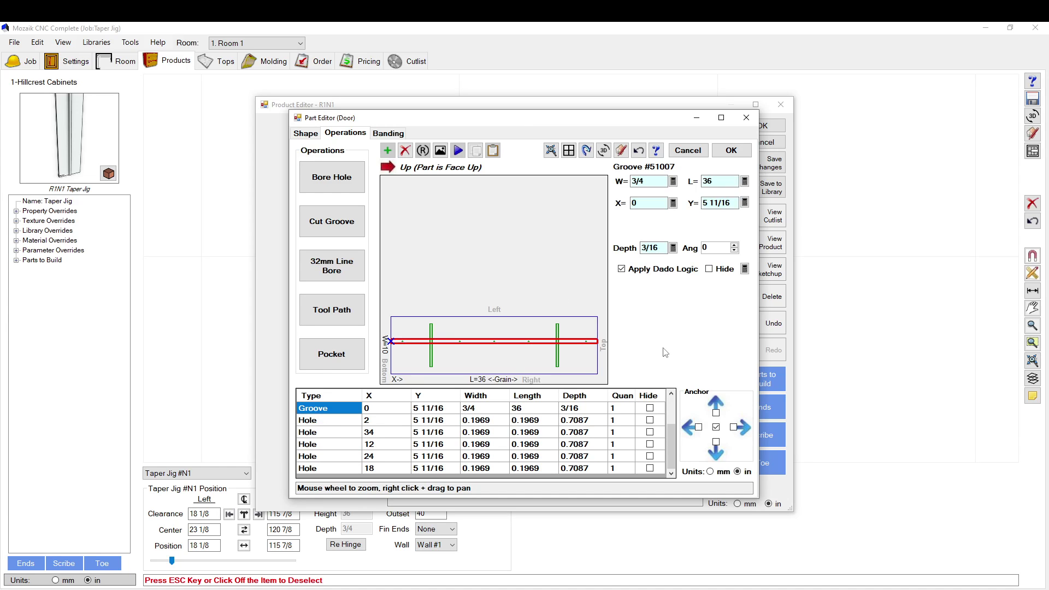
pyautogui.click(673, 181)
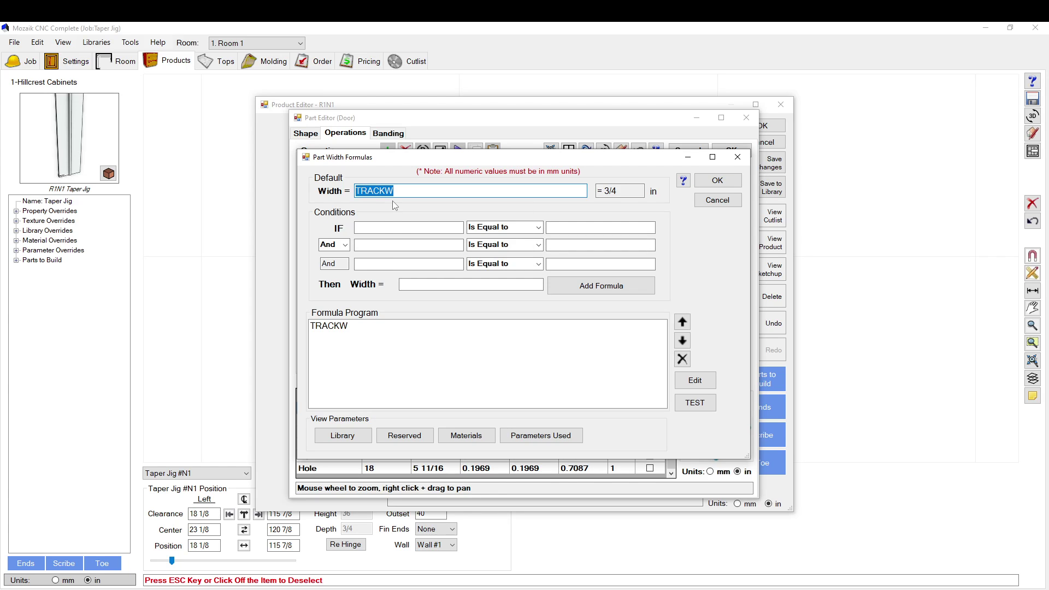
pyautogui.click(717, 200)
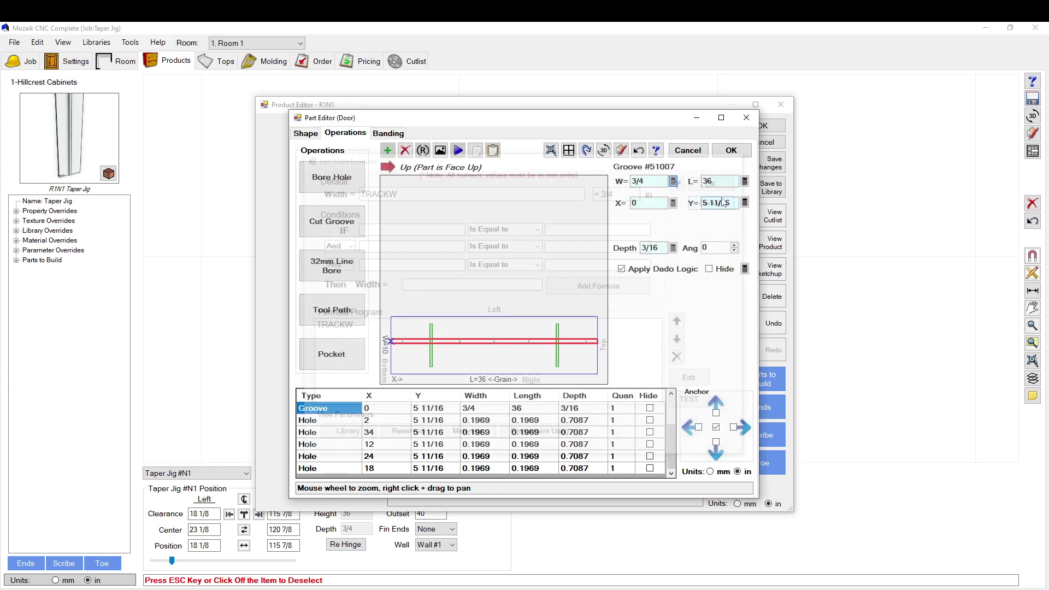
pyautogui.click(685, 150)
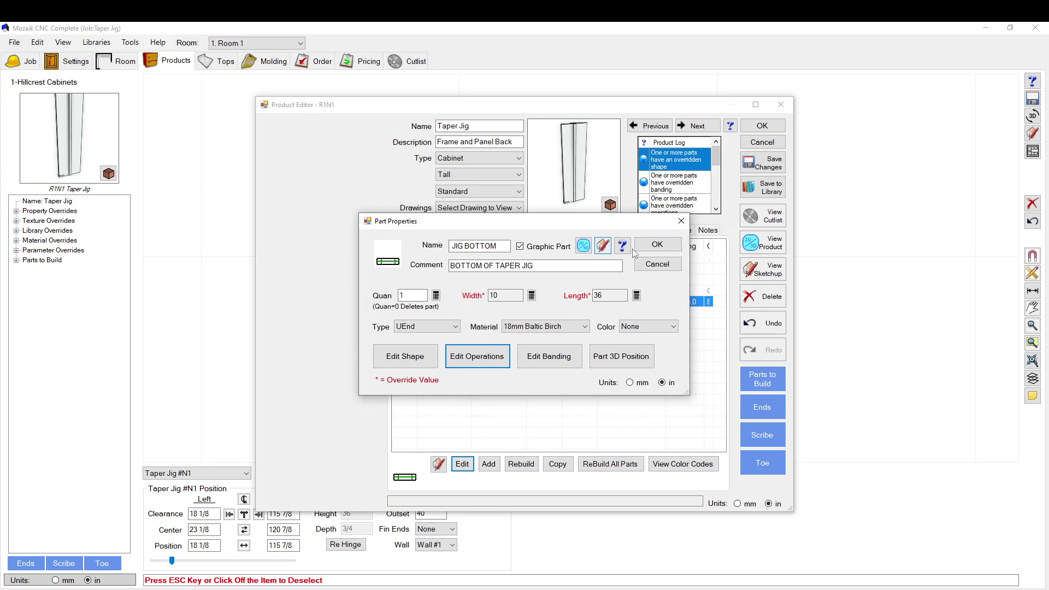
pyautogui.click(656, 265)
pyautogui.click(607, 231)
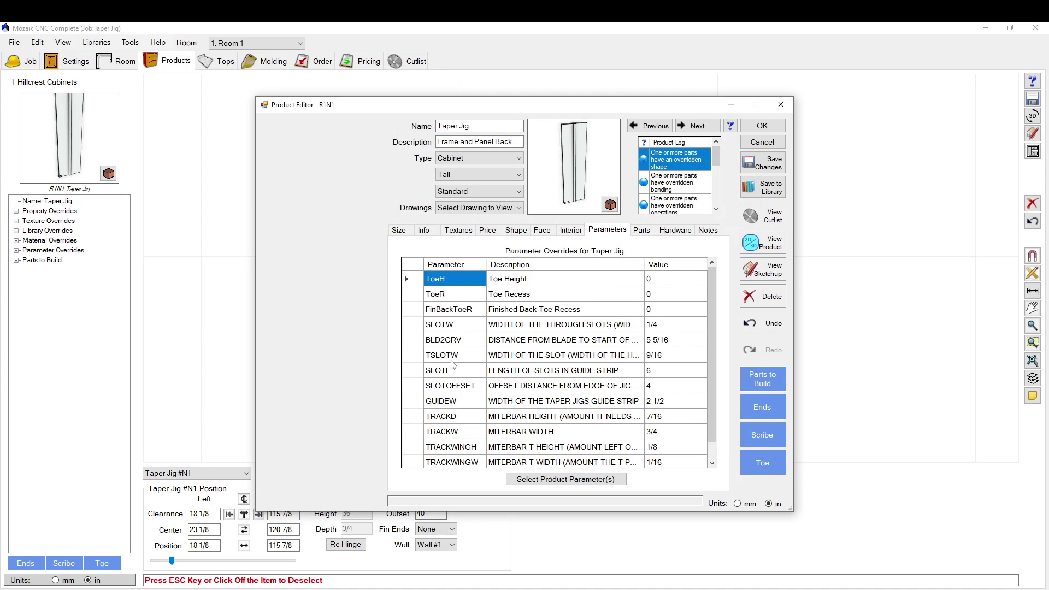
pyautogui.scroll(-1, 447, 362)
pyautogui.click(470, 402)
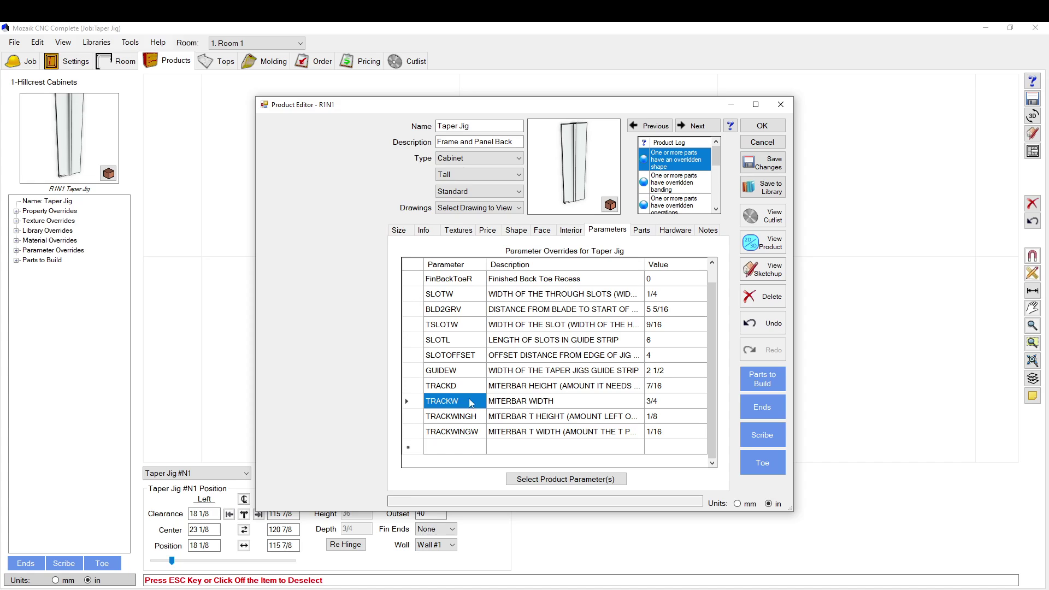
pyautogui.click(665, 403)
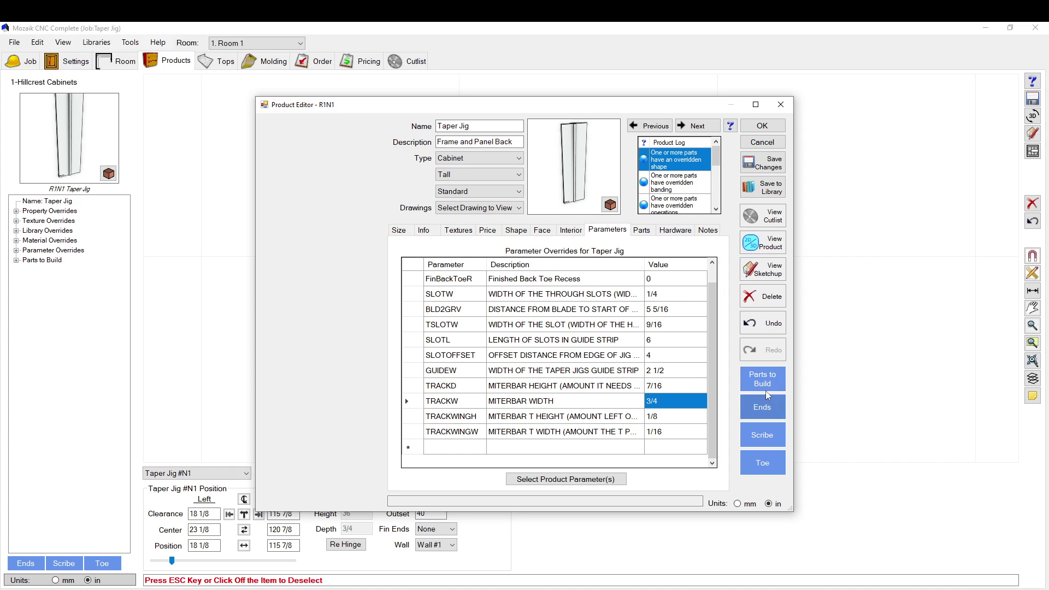
# Open the JIG BOTTOM part's machining operations and select its long groove.
pyautogui.click(640, 231)
pyautogui.doubleClick(500, 301)
pyautogui.click(473, 354)
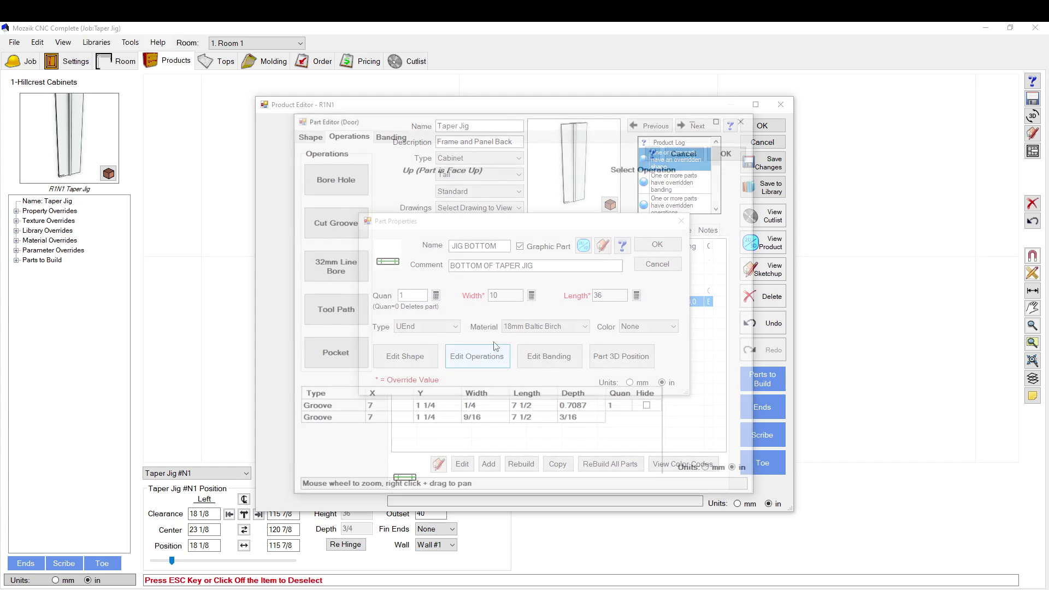
pyautogui.click(414, 342)
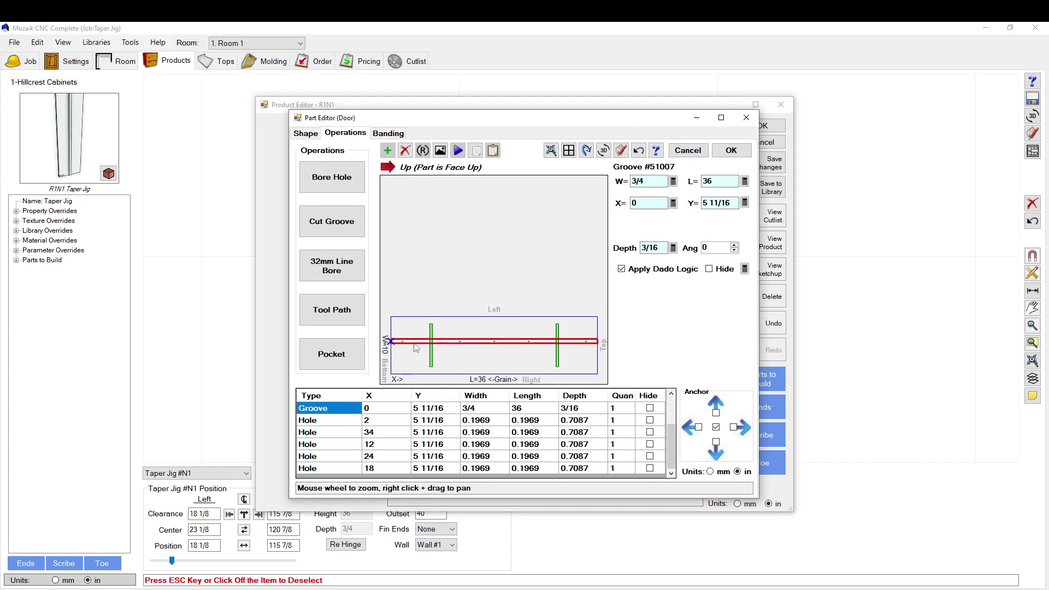
# Inspect the groove depth formula (DRAWERSIDE.TH) and close it unchanged.
pyautogui.doubleClick(650, 244)
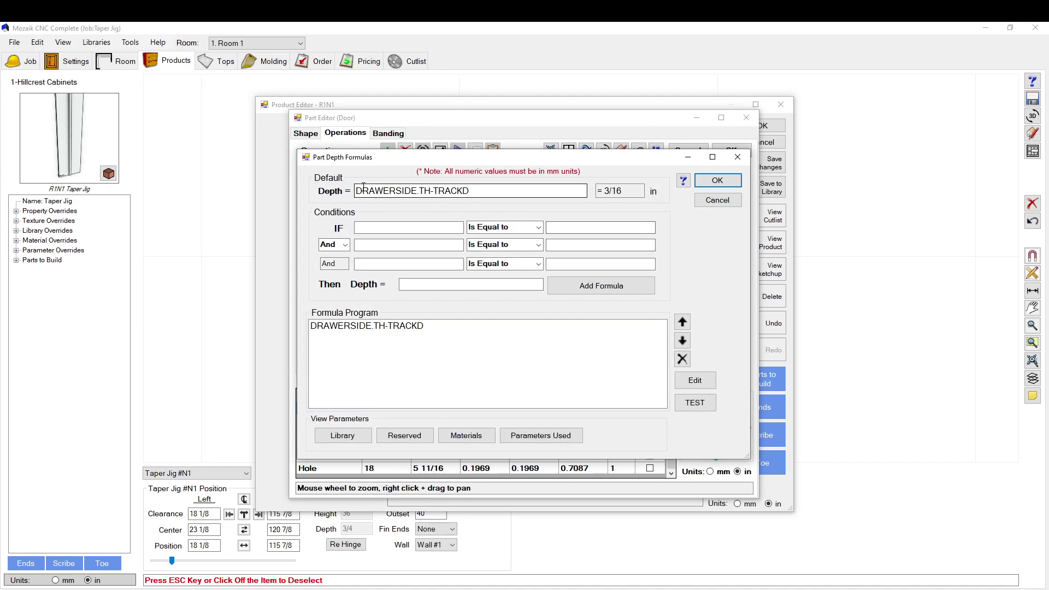
pyautogui.moveTo(382, 156); pyautogui.dragTo(655, 181)
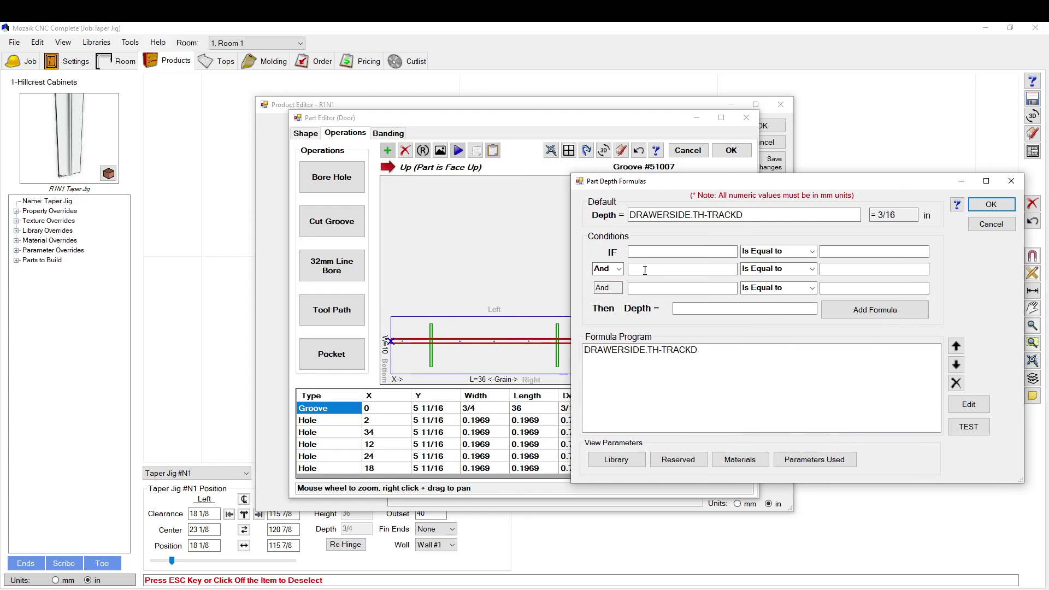
pyautogui.rightClick(704, 215)
pyautogui.moveTo(705, 215); pyautogui.dragTo(629, 215)
pyautogui.click(766, 359)
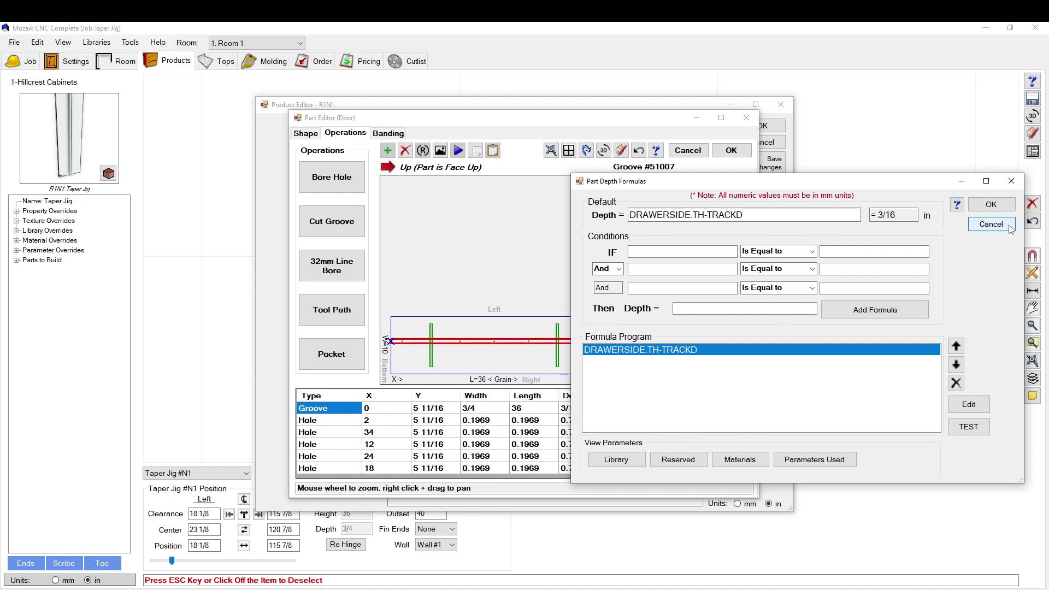
pyautogui.click(990, 225)
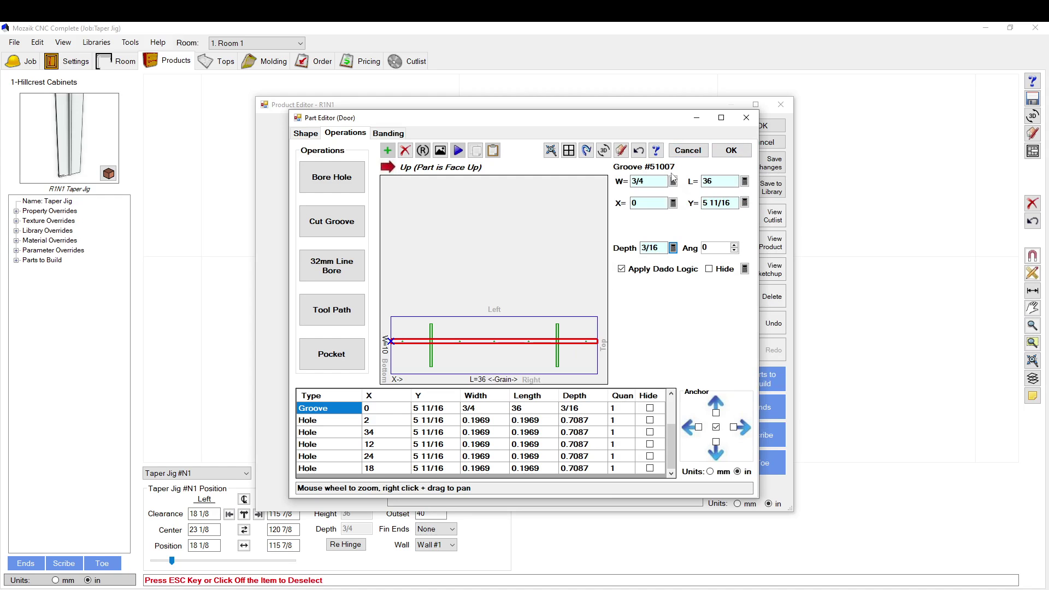
# Check the groove length formula, then leave the jig bottom's editor and properties without saving.
pyautogui.click(744, 181)
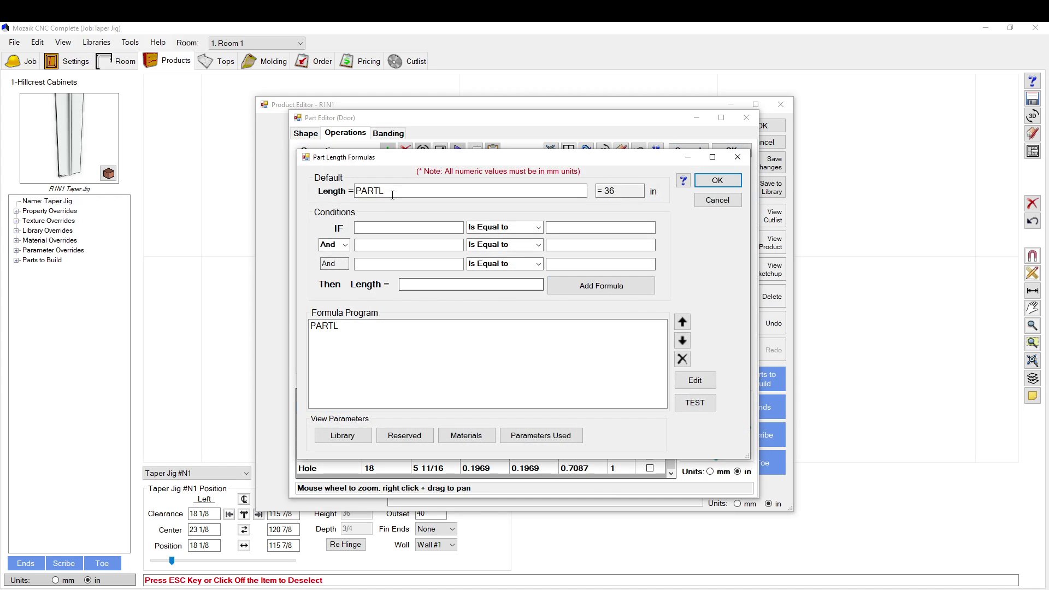
pyautogui.click(728, 200)
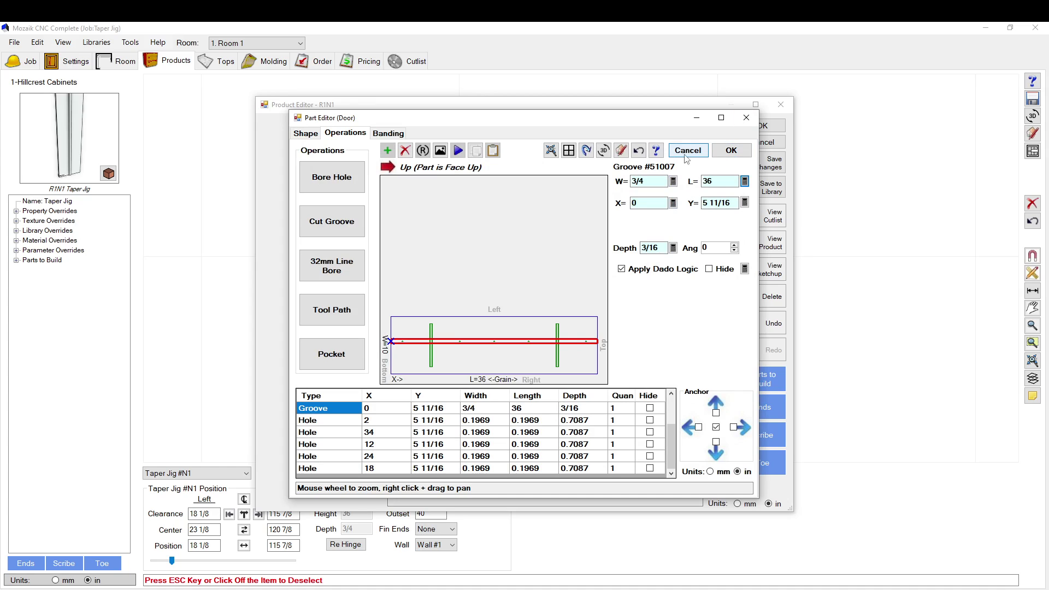
pyautogui.click(559, 363)
pyautogui.scroll(2, 558, 364)
pyautogui.click(688, 150)
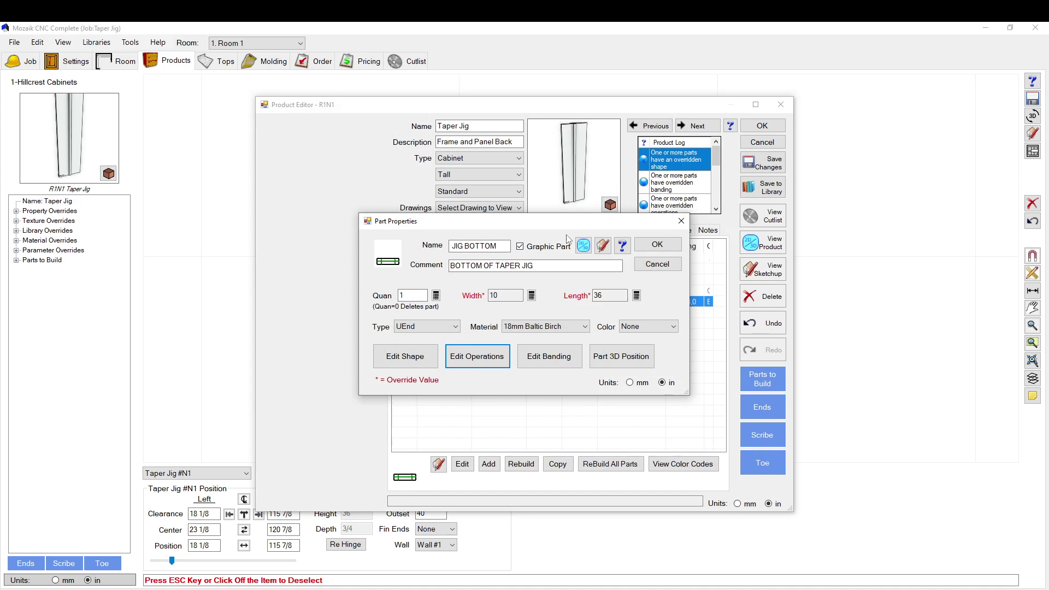
pyautogui.click(657, 263)
# Show the whole product as a filled perspective view with High Detail enabled.
pyautogui.click(768, 243)
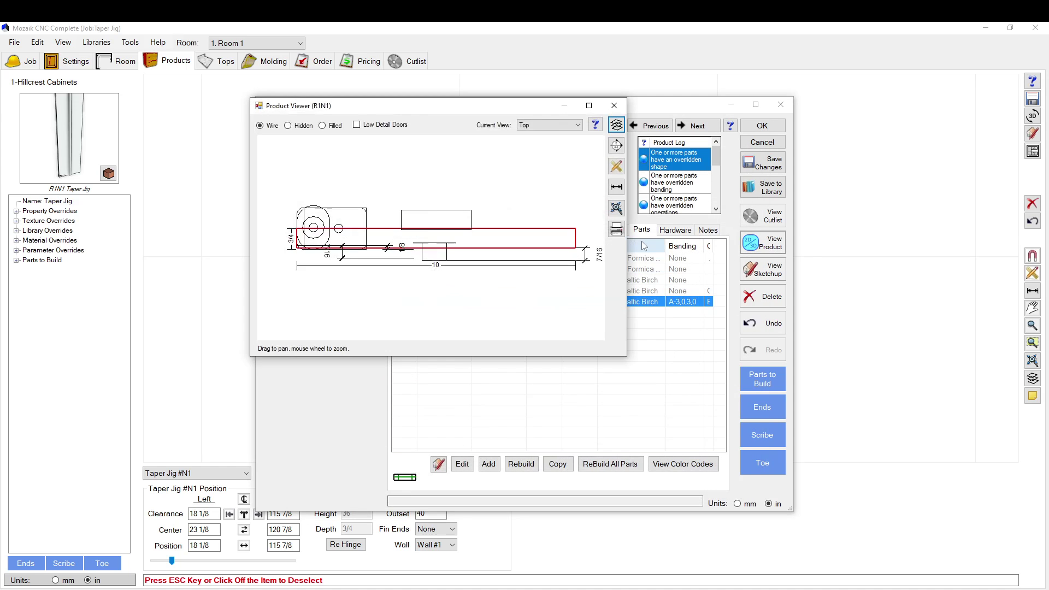
pyautogui.click(547, 125)
pyautogui.click(532, 170)
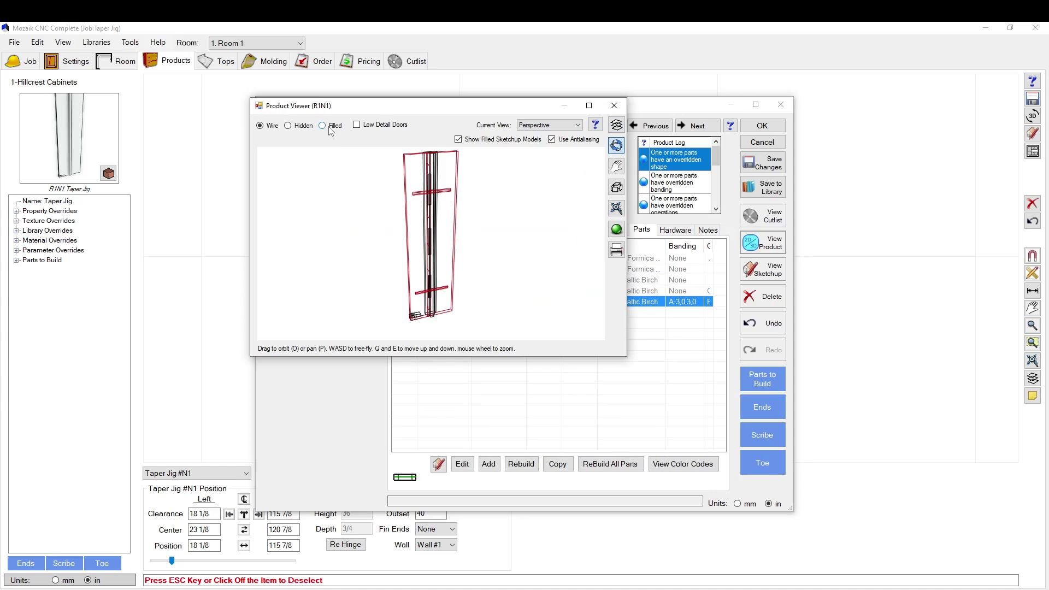
pyautogui.click(331, 130)
pyautogui.click(616, 124)
pyautogui.click(452, 109)
pyautogui.moveTo(451, 91); pyautogui.dragTo(686, 96)
# Orbit the jig model to view it from below and reposition the viewer window.
pyautogui.moveTo(511, 154)
pyautogui.mouseDown()
pyautogui.moveTo(438, 221)
pyautogui.moveTo(406, 227)
pyautogui.moveTo(435, 226)
pyautogui.moveTo(421, 226)
pyautogui.moveTo(431, 222)
pyautogui.moveTo(420, 164)
pyautogui.moveTo(393, 140)
pyautogui.mouseUp()
pyautogui.moveTo(407, 218)
pyautogui.mouseDown()
pyautogui.moveTo(440, 186)
pyautogui.moveTo(401, 196)
pyautogui.moveTo(416, 172)
pyautogui.moveTo(447, 195)
pyautogui.mouseUp()
pyautogui.moveTo(382, 106); pyautogui.dragTo(262, 95)
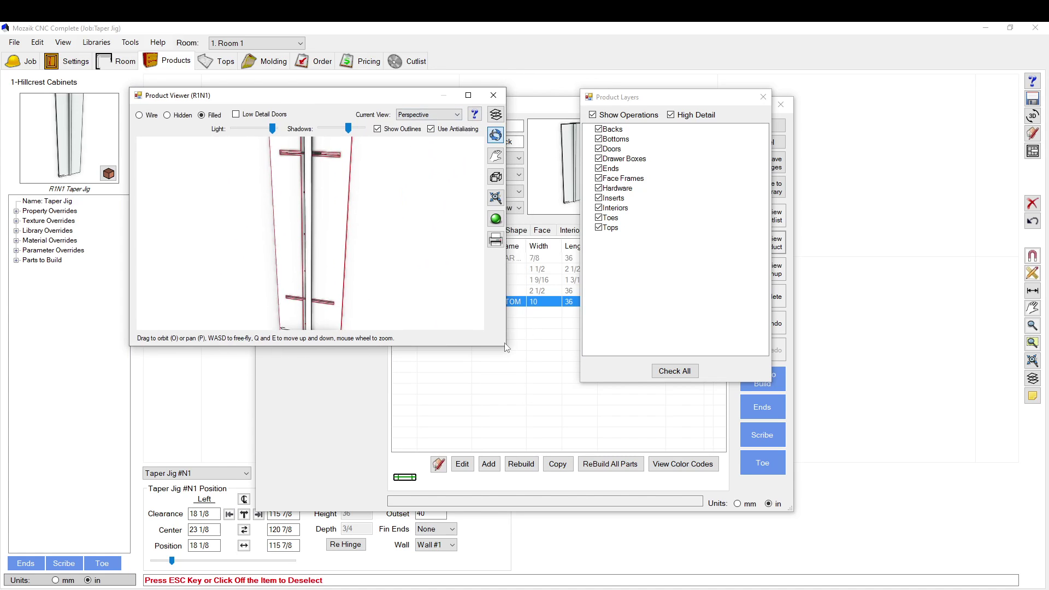
# Enlarge the product viewer and move the layers panel to the lower right.
pyautogui.moveTo(506, 346); pyautogui.dragTo(771, 471)
pyautogui.scroll(5, 433, 262)
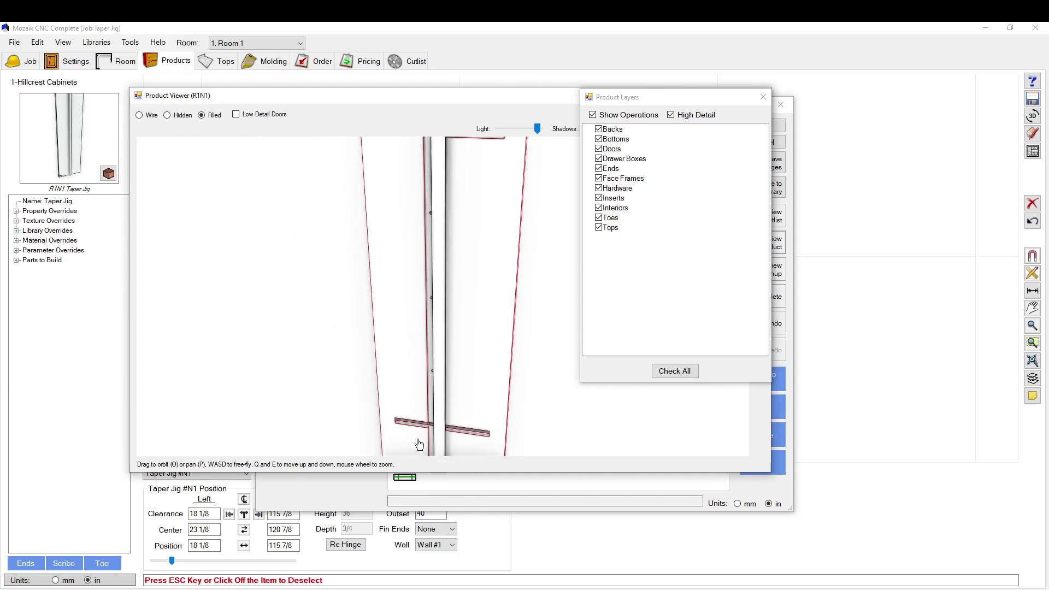
pyautogui.moveTo(649, 97); pyautogui.dragTo(751, 304)
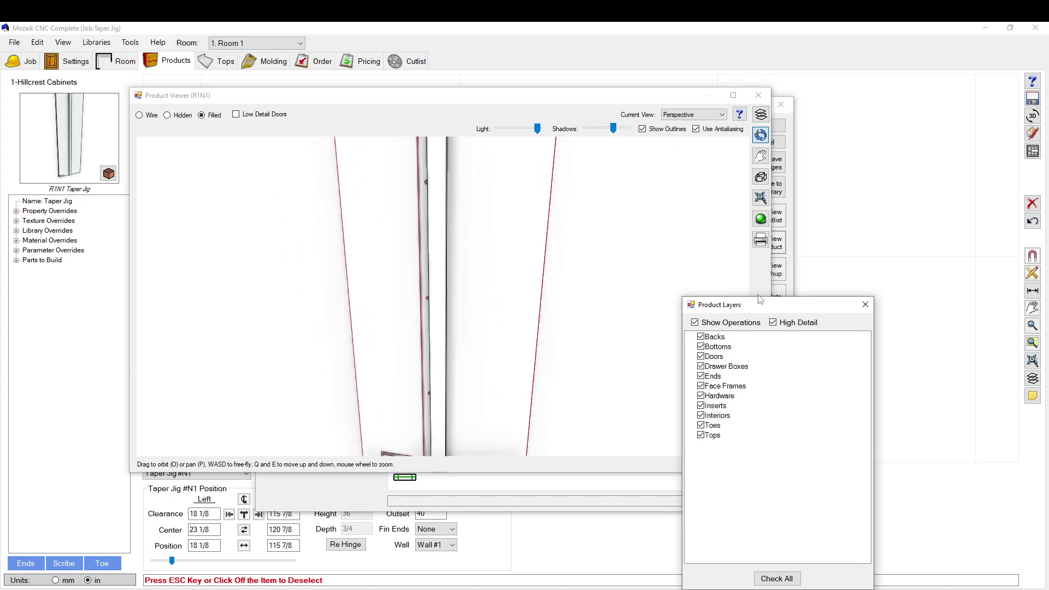
# Pan and orbit the 3D view to inspect the jig's grooved rail from several angles.
pyautogui.click(761, 157)
pyautogui.scroll(-5, 557, 227)
pyautogui.moveTo(558, 227)
pyautogui.mouseDown()
pyautogui.moveTo(510, 305)
pyautogui.moveTo(519, 203)
pyautogui.moveTo(507, 315)
pyautogui.moveTo(500, 306)
pyautogui.moveTo(412, 321)
pyautogui.moveTo(527, 222)
pyautogui.moveTo(447, 266)
pyautogui.moveTo(494, 236)
pyautogui.moveTo(510, 251)
pyautogui.moveTo(536, 183)
pyautogui.mouseUp()
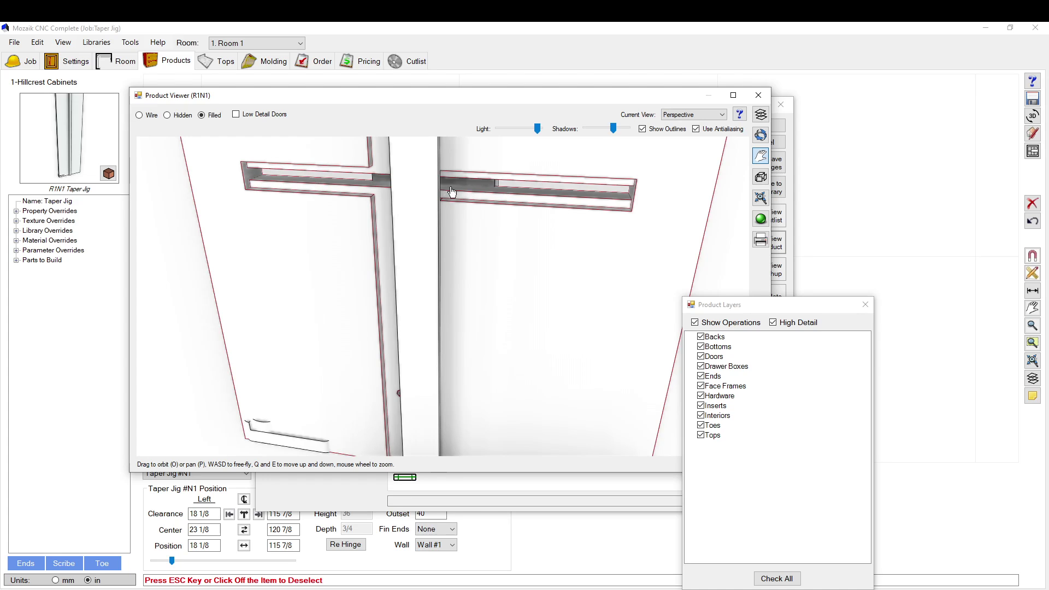
pyautogui.click(761, 135)
pyautogui.moveTo(469, 213); pyautogui.dragTo(242, 290)
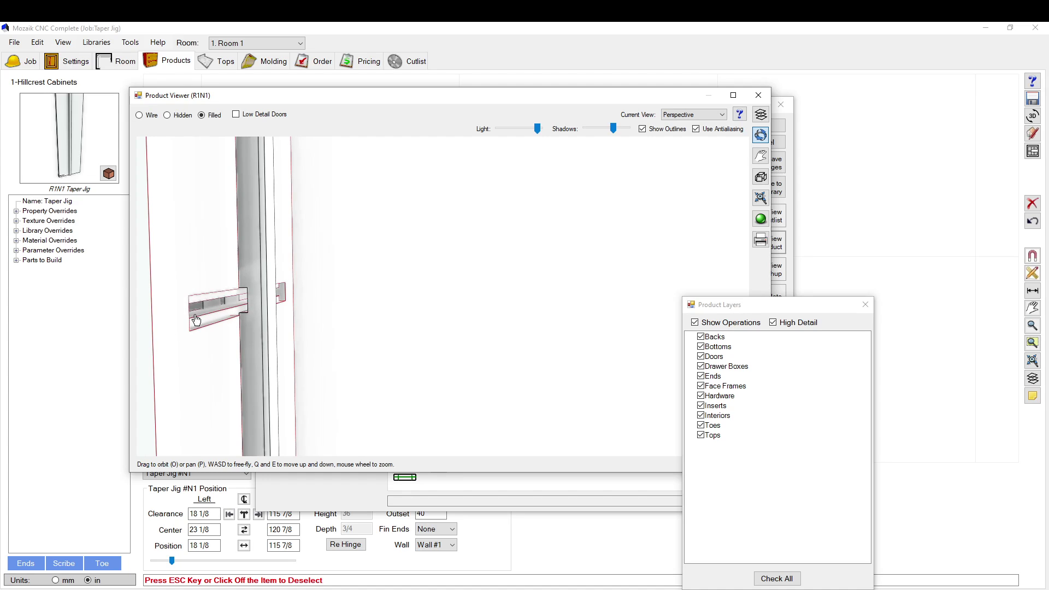
pyautogui.moveTo(367, 283); pyautogui.dragTo(688, 188)
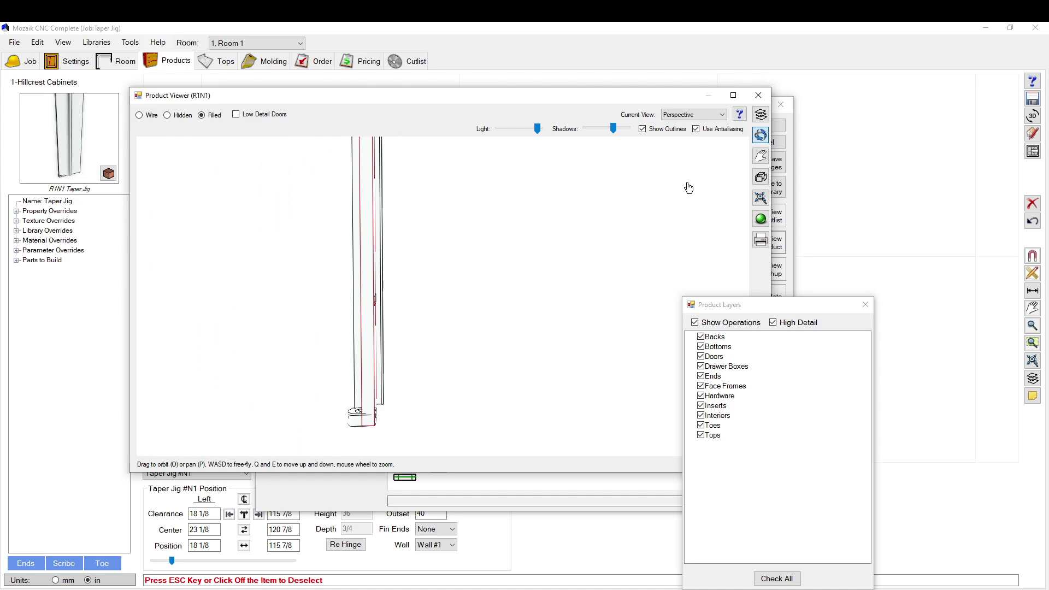
# Close the product viewer and review the KNOB part's properties without changes.
pyautogui.click(758, 95)
pyautogui.click(444, 292)
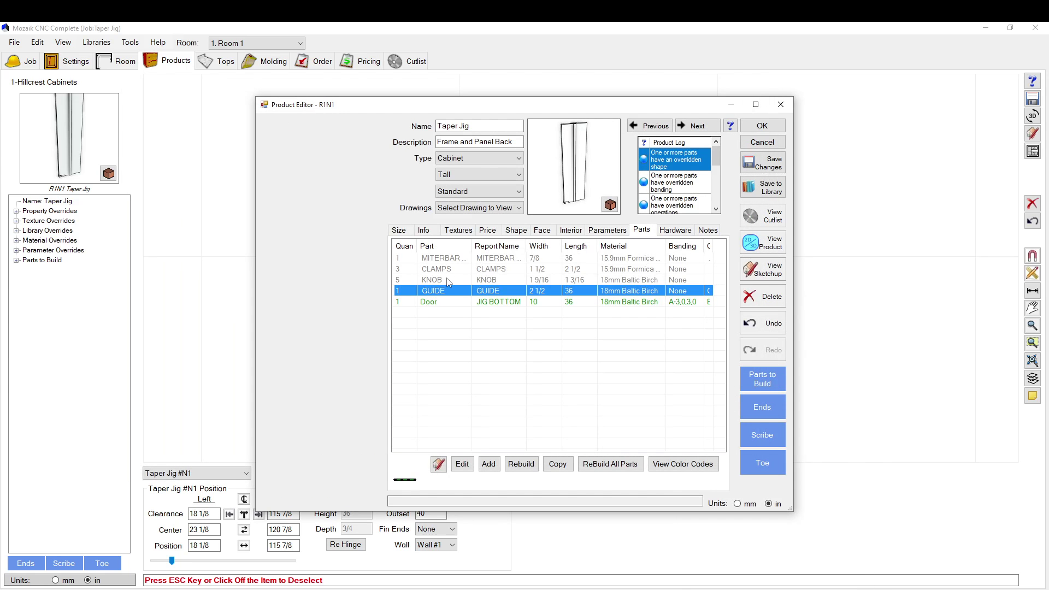
pyautogui.click(437, 281)
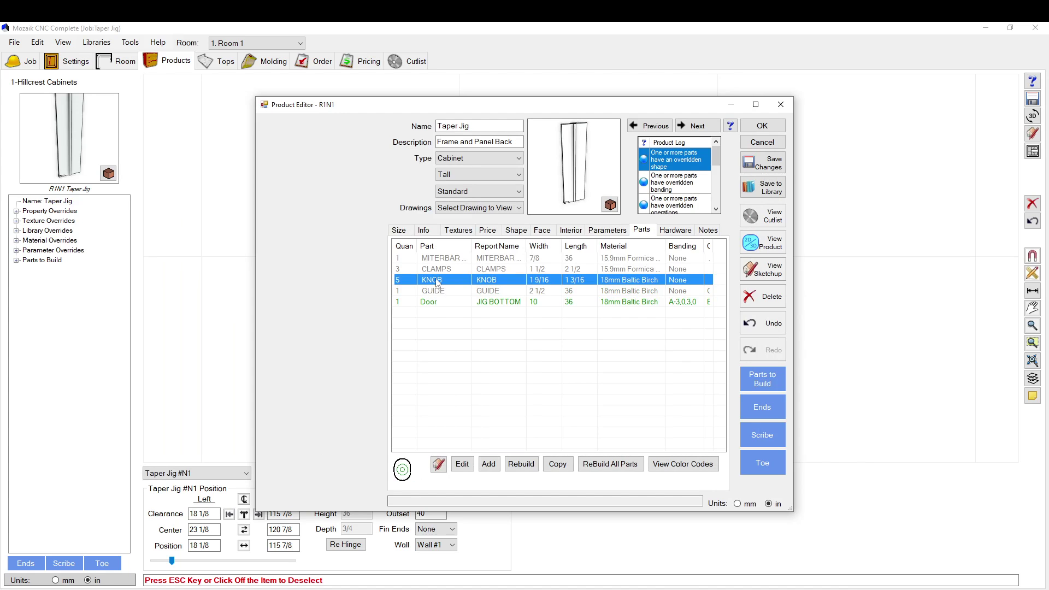
pyautogui.doubleClick(437, 280)
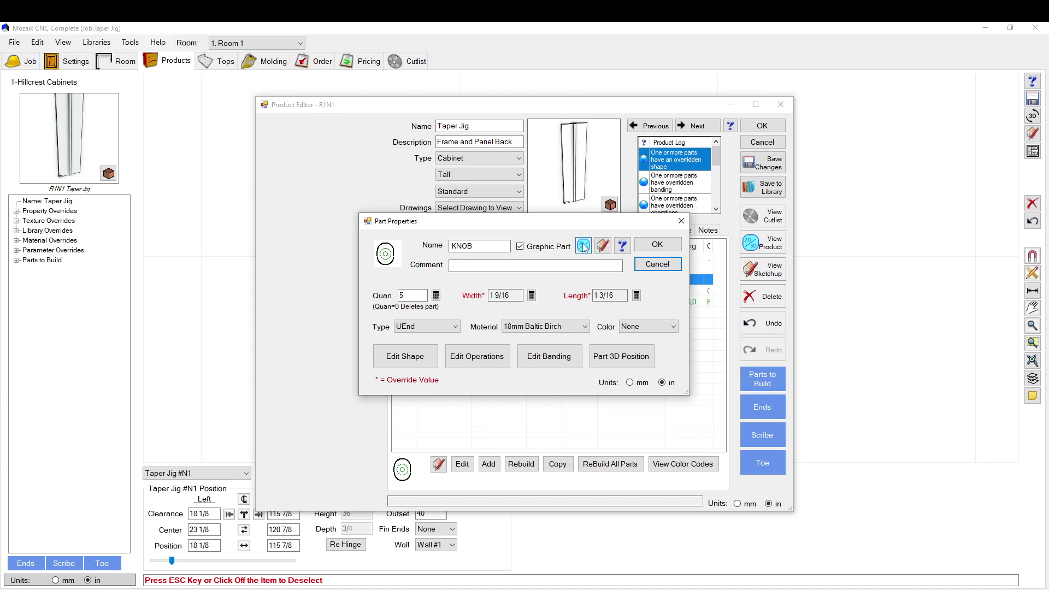
pyautogui.click(675, 264)
# Review the CLAMPS part's machining operations and close them unchanged.
pyautogui.click(451, 271)
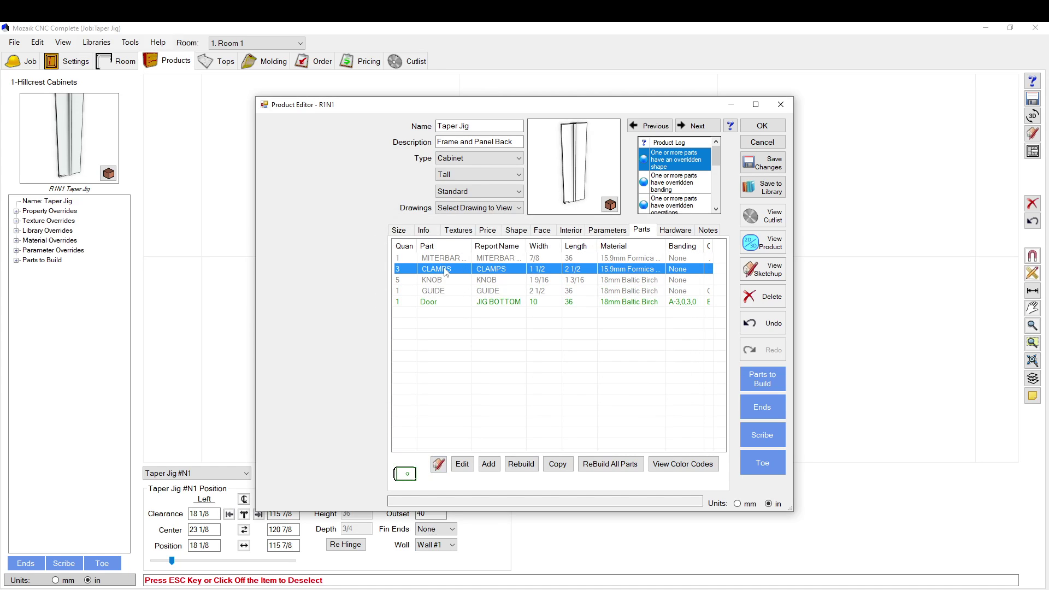
pyautogui.doubleClick(444, 270)
pyautogui.click(495, 361)
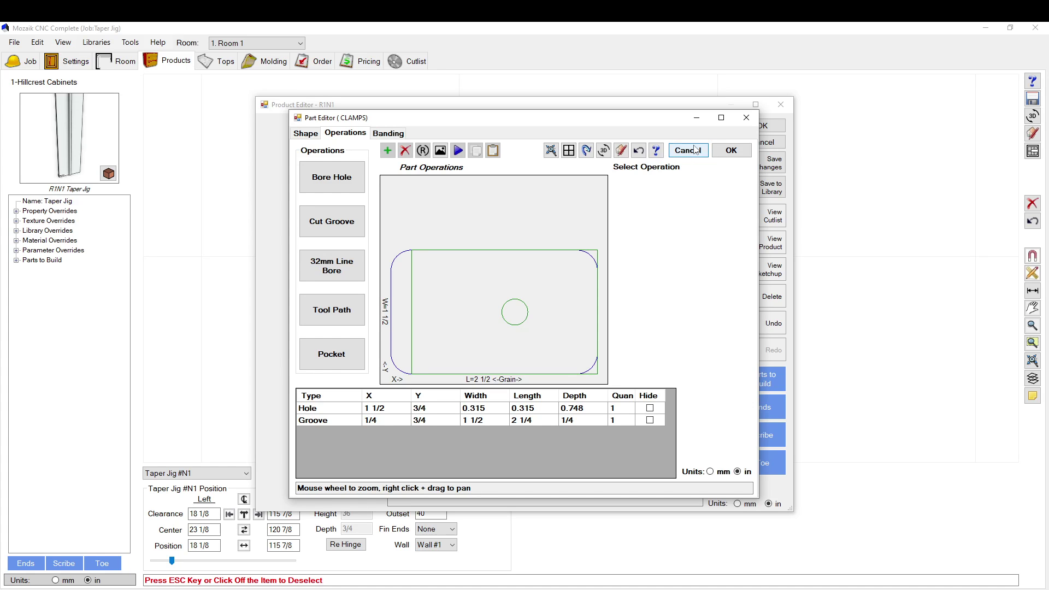
pyautogui.click(731, 150)
pyautogui.click(666, 267)
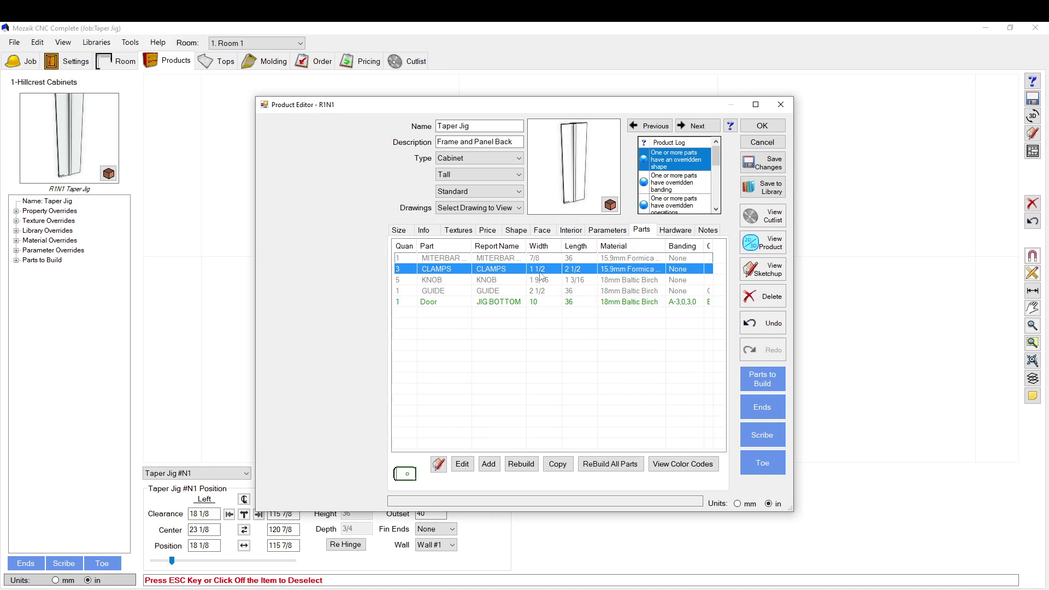
# Open the MITERBAR part's machining operations and select its first groove.
pyautogui.click(481, 260)
pyautogui.doubleClick(481, 261)
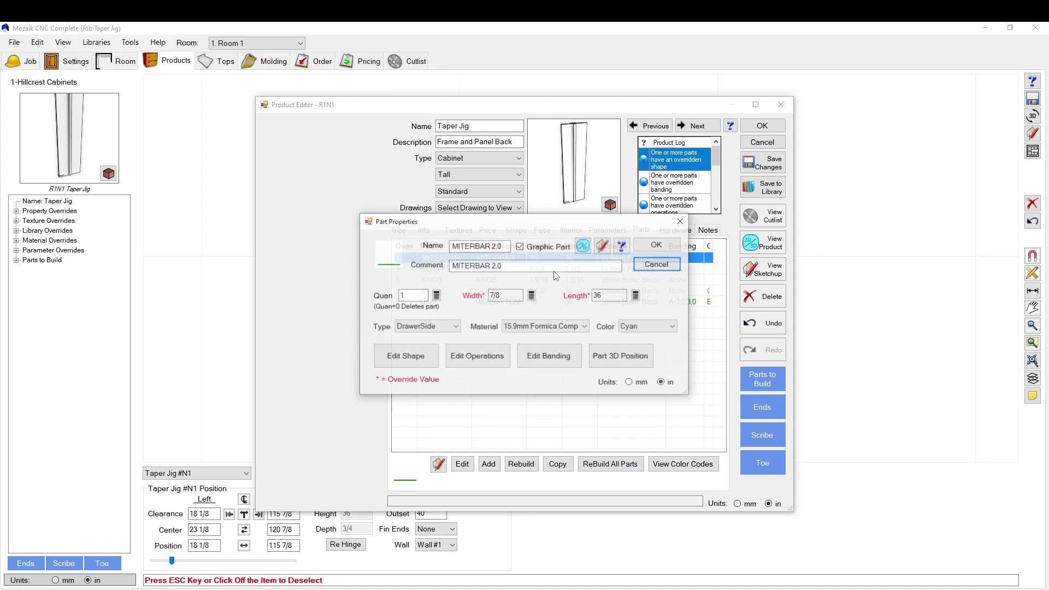
pyautogui.click(470, 355)
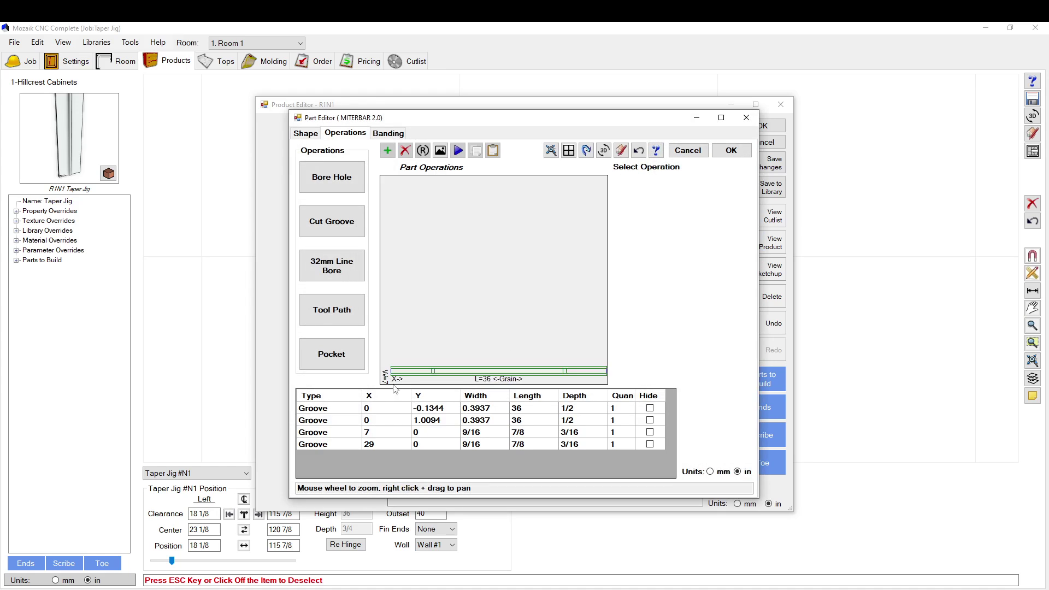
pyautogui.scroll(4, 399, 372)
pyautogui.scroll(2, 400, 375)
pyautogui.click(409, 374)
pyautogui.scroll(4, 424, 336)
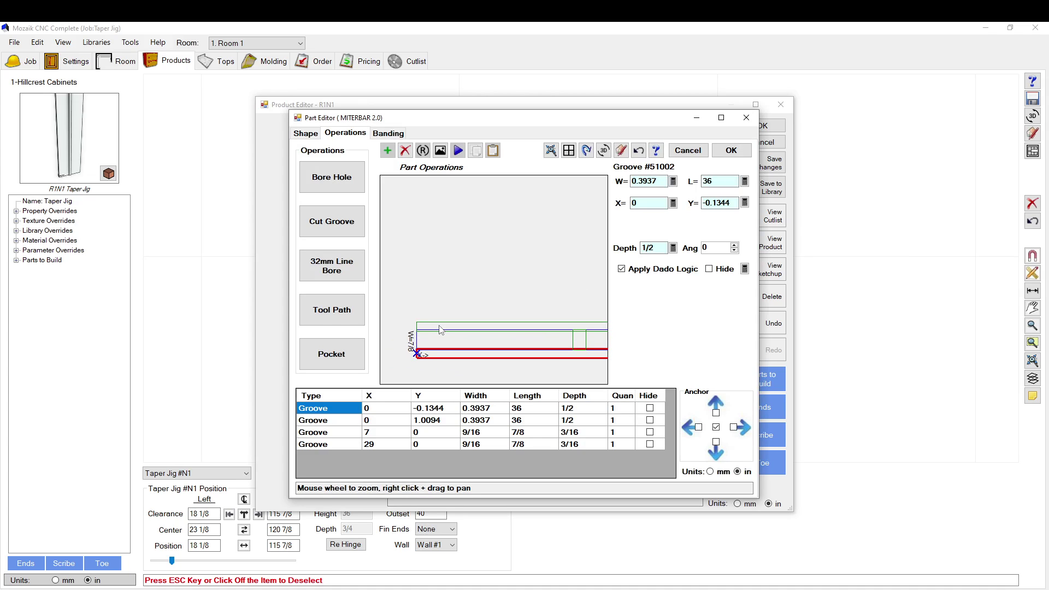
pyautogui.scroll(2, 441, 330)
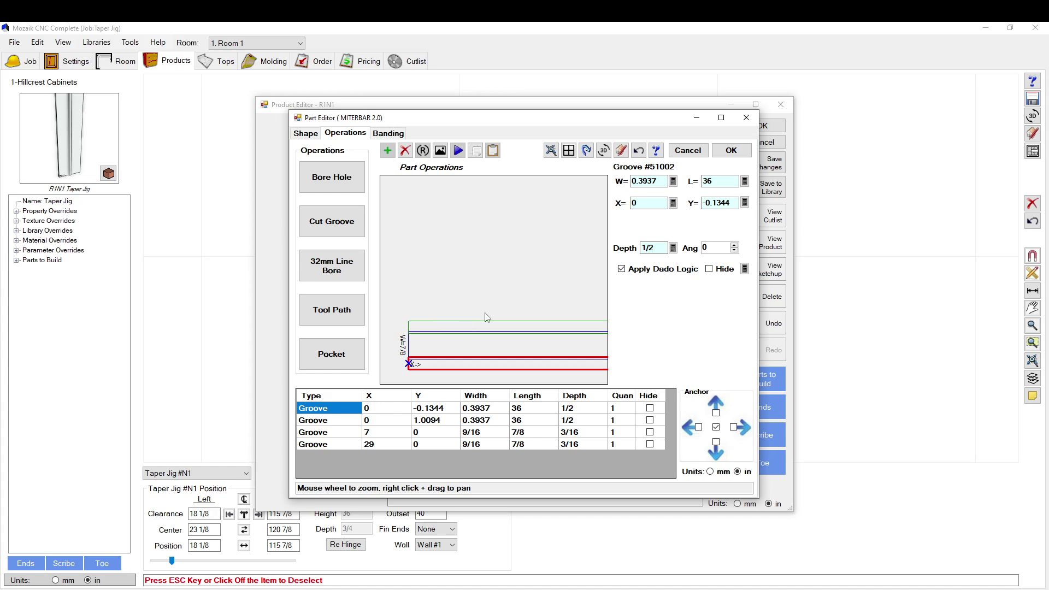
pyautogui.scroll(-1, 418, 333)
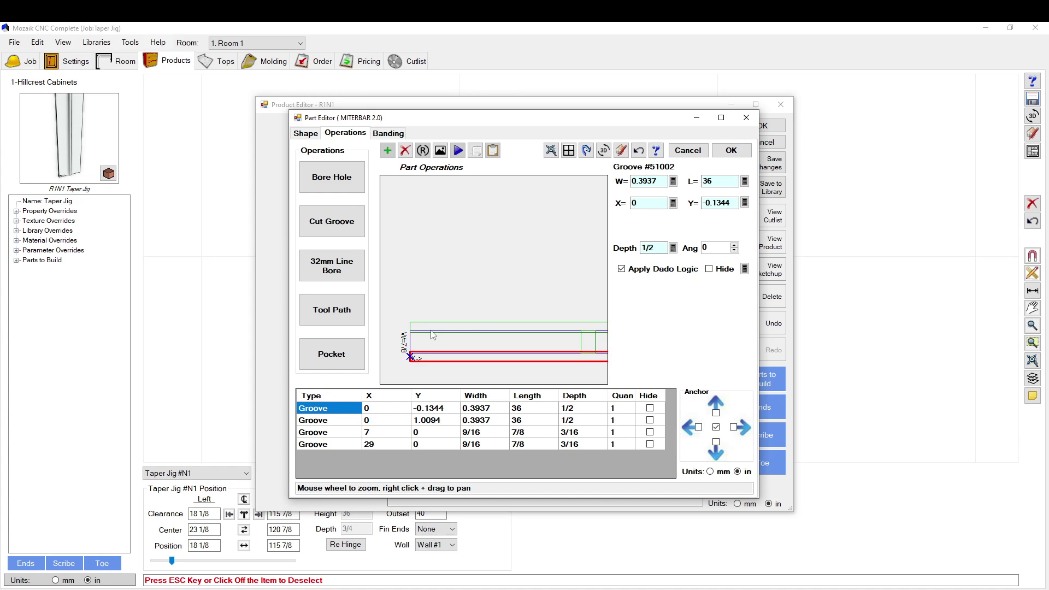
pyautogui.scroll(2, 407, 339)
pyautogui.scroll(1, 478, 277)
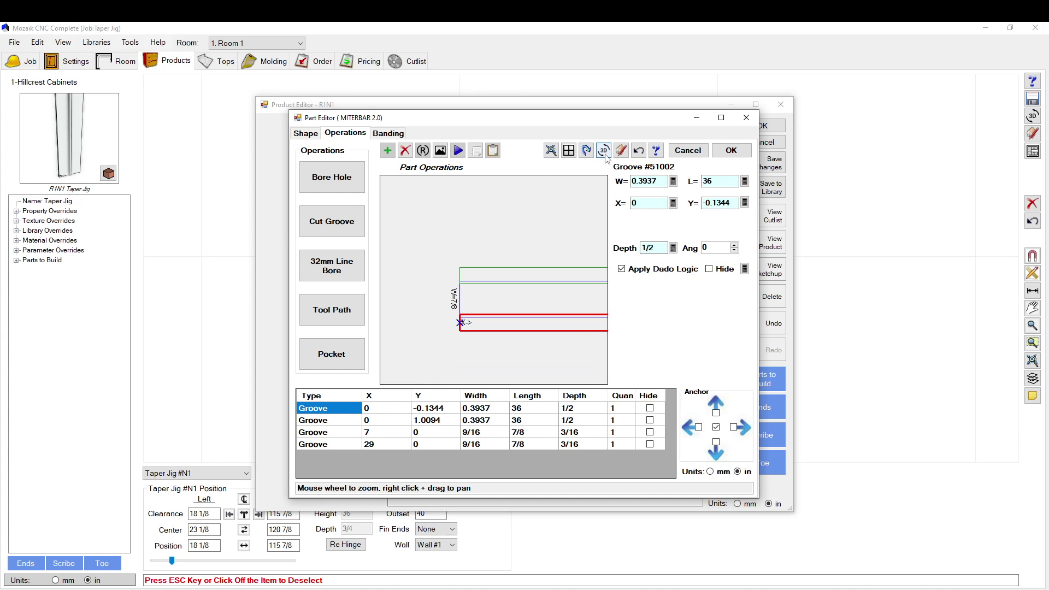
# Rotate the miter bar in its 3D preview, then close the preview and part editor unchanged.
pyautogui.click(603, 150)
pyautogui.moveTo(543, 306); pyautogui.dragTo(493, 335)
pyautogui.scroll(5, 511, 358)
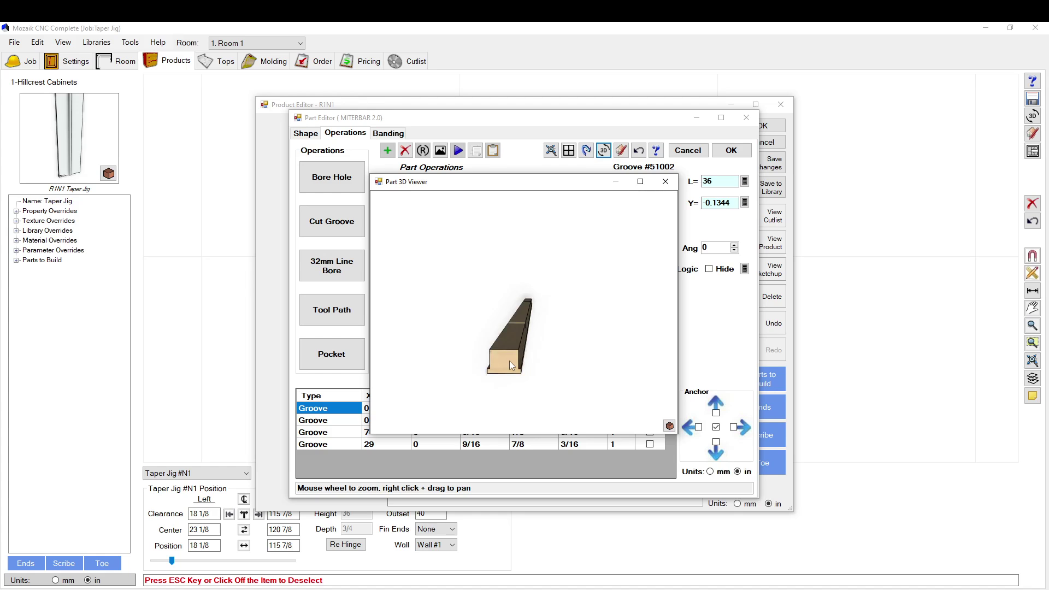
pyautogui.scroll(-5, 511, 364)
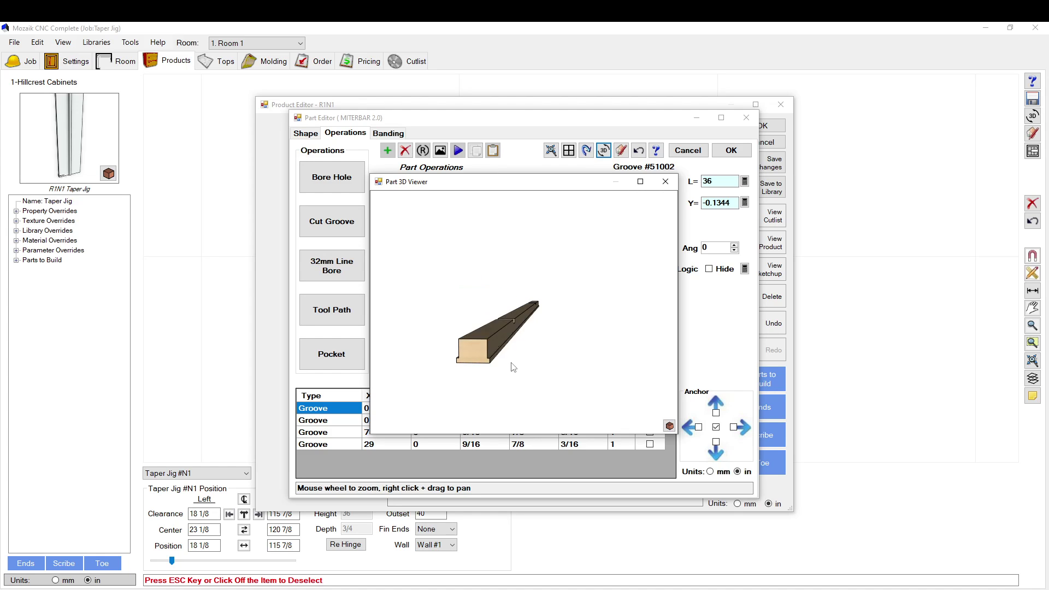
pyautogui.moveTo(514, 368); pyautogui.dragTo(569, 335)
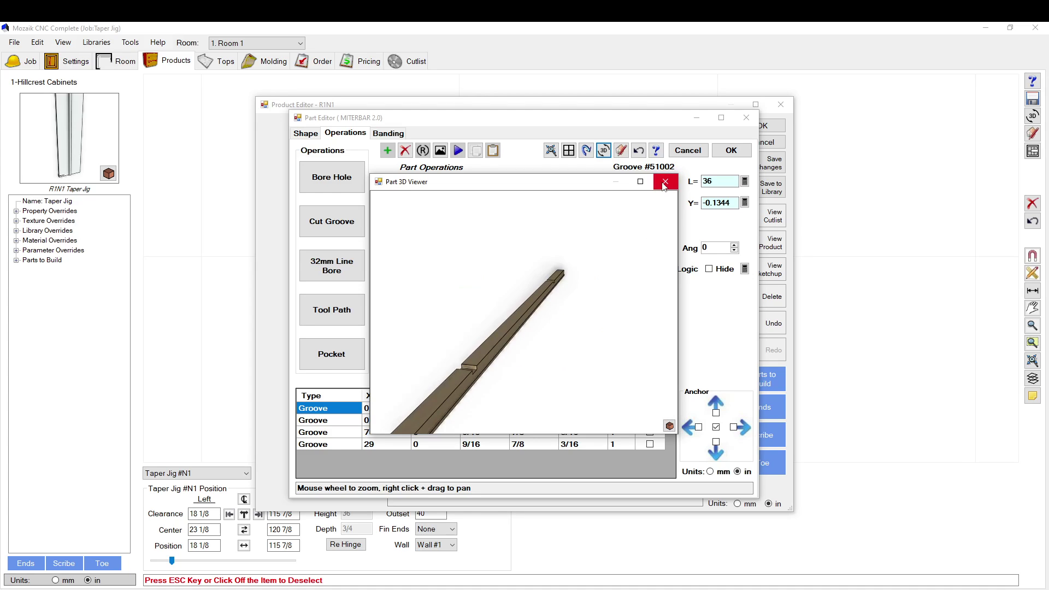
pyautogui.scroll(-2, 462, 390)
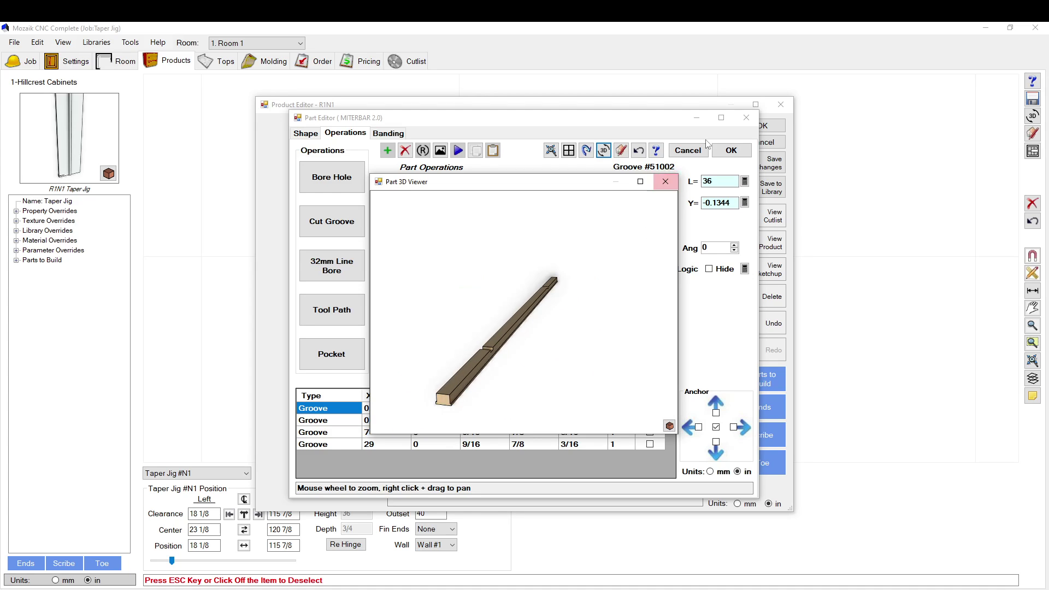
pyautogui.click(665, 181)
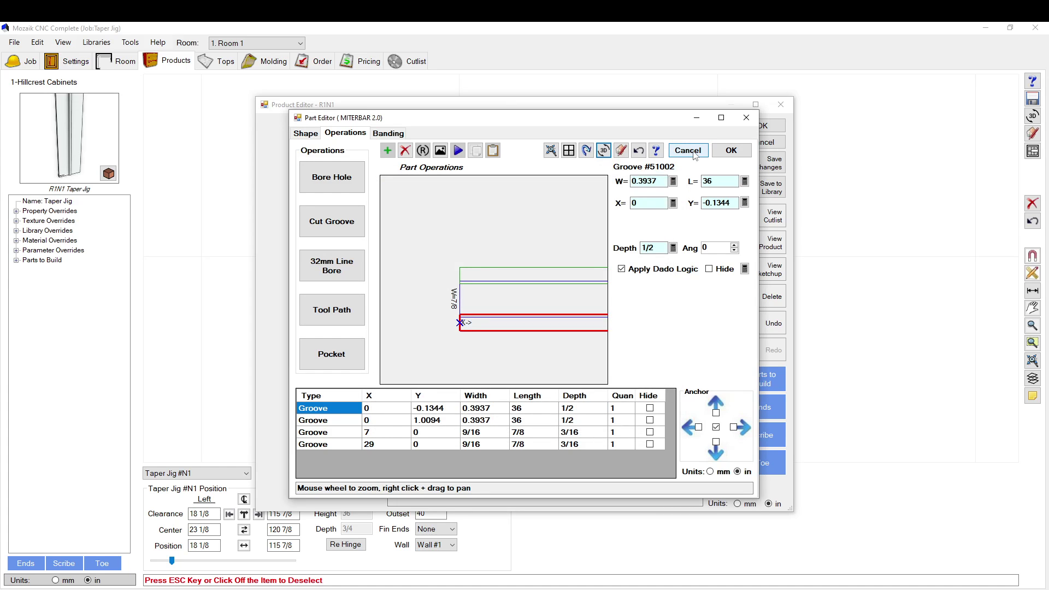
pyautogui.click(687, 150)
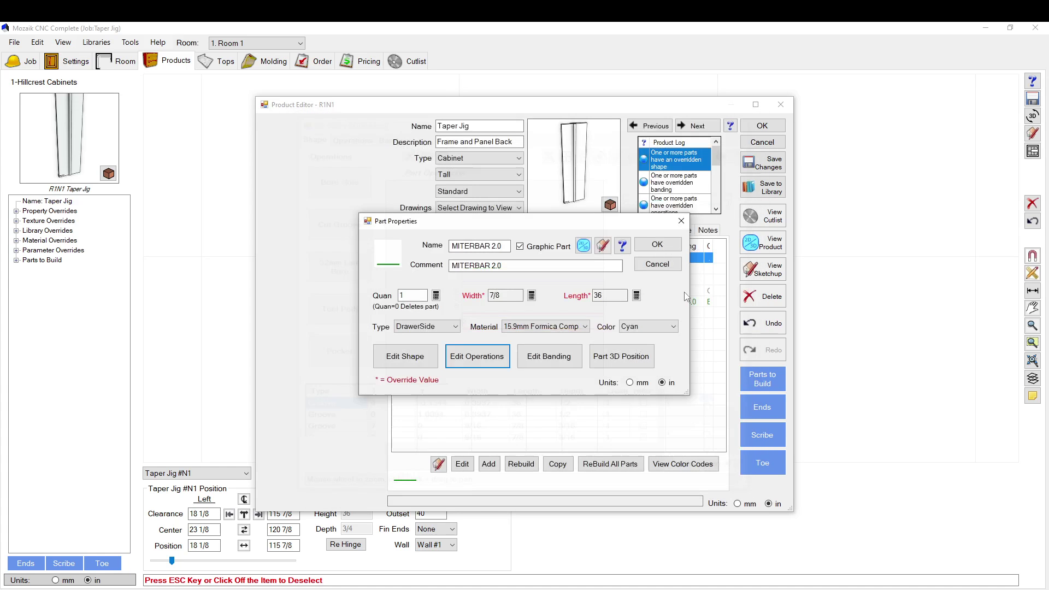
# Close the miter bar properties and view the taper jig in 3D from the KNOB part's properties.
pyautogui.click(654, 265)
pyautogui.doubleClick(479, 281)
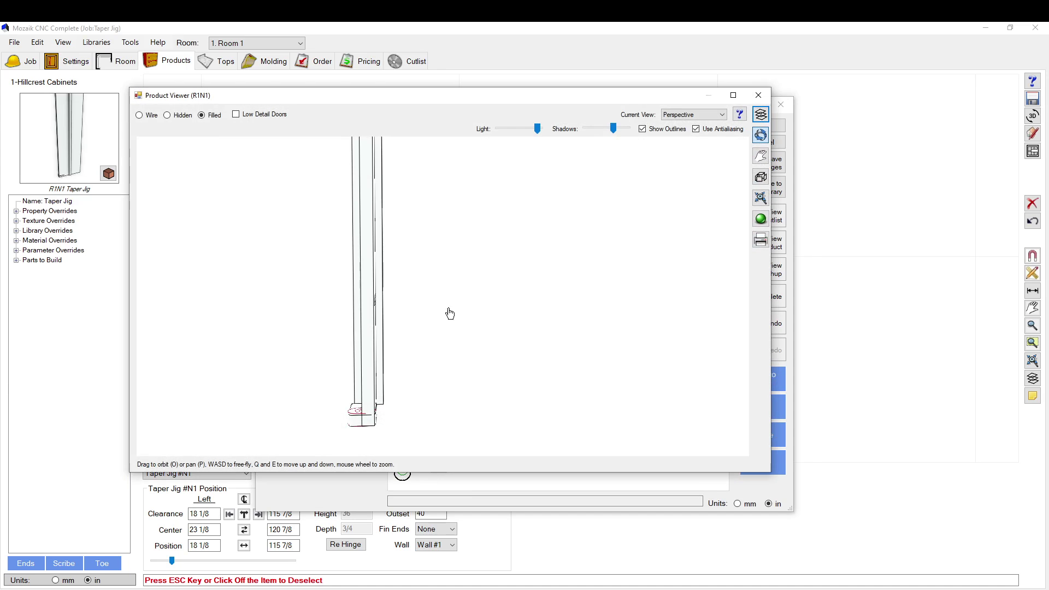
pyautogui.click(758, 95)
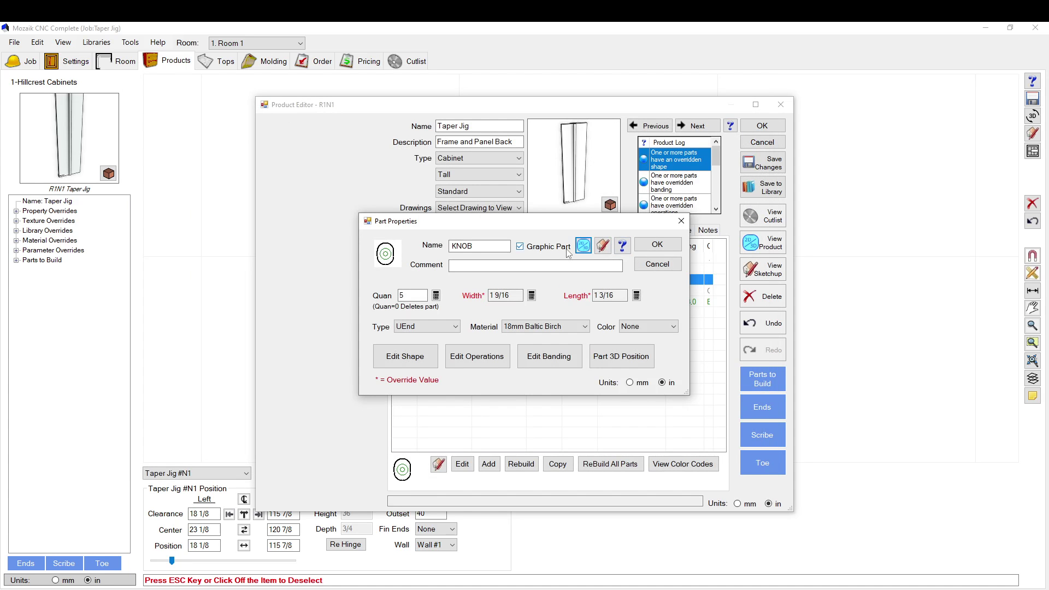
pyautogui.click(583, 246)
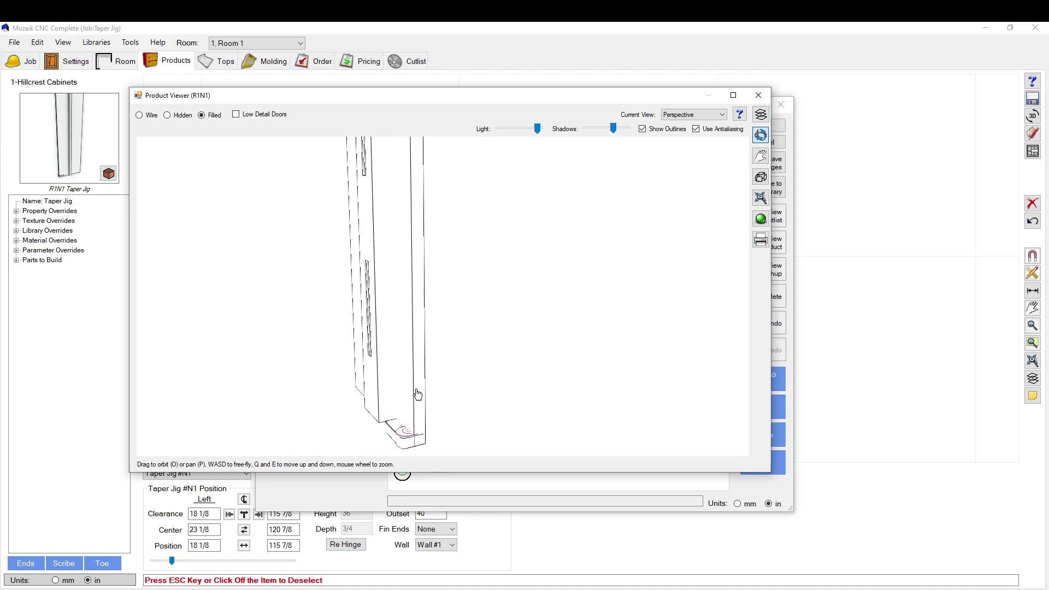
pyautogui.click(759, 95)
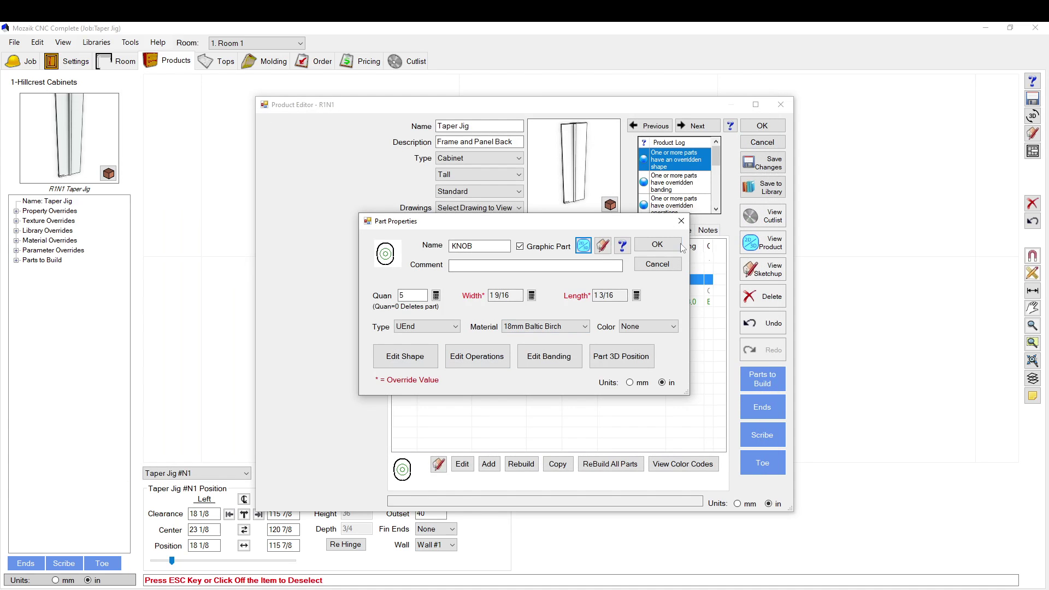
pyautogui.click(653, 265)
# Open the GUIDE part's properties and orbit and zoom the taper jig in the 3D viewer.
pyautogui.click(439, 291)
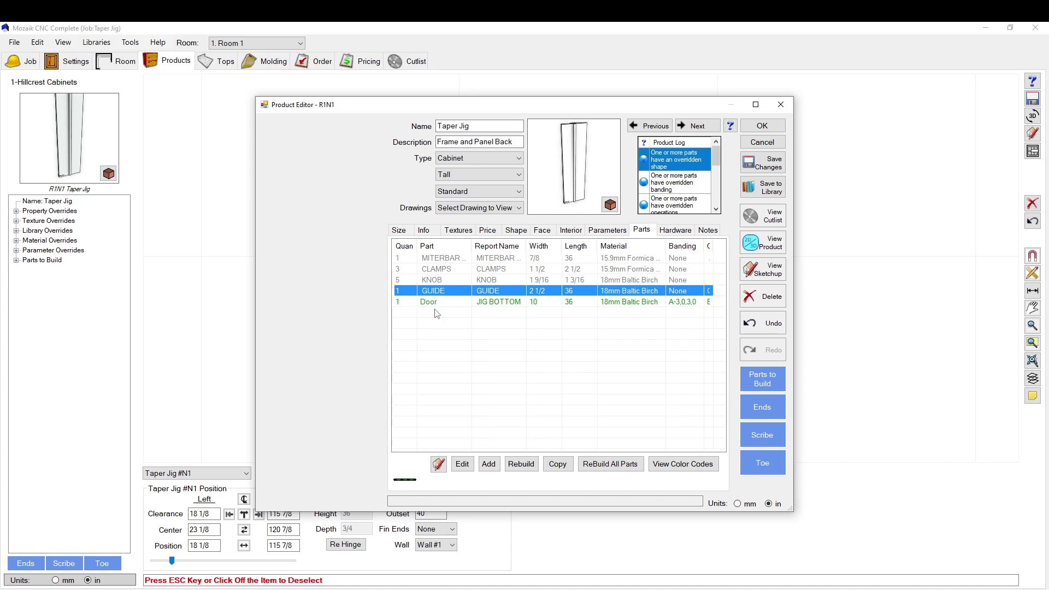
pyautogui.click(437, 302)
pyautogui.click(435, 270)
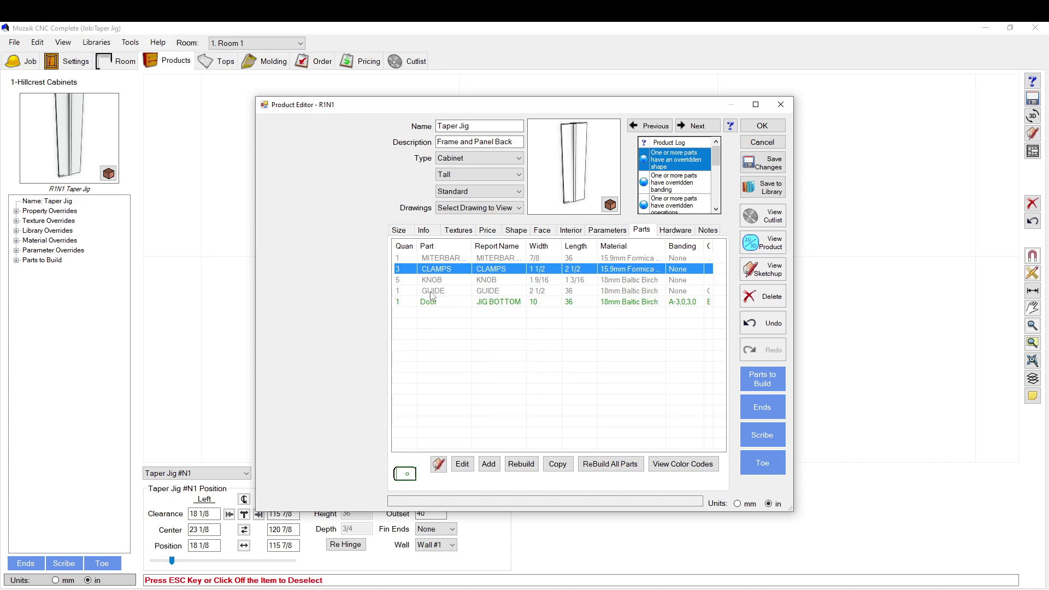
pyautogui.doubleClick(431, 293)
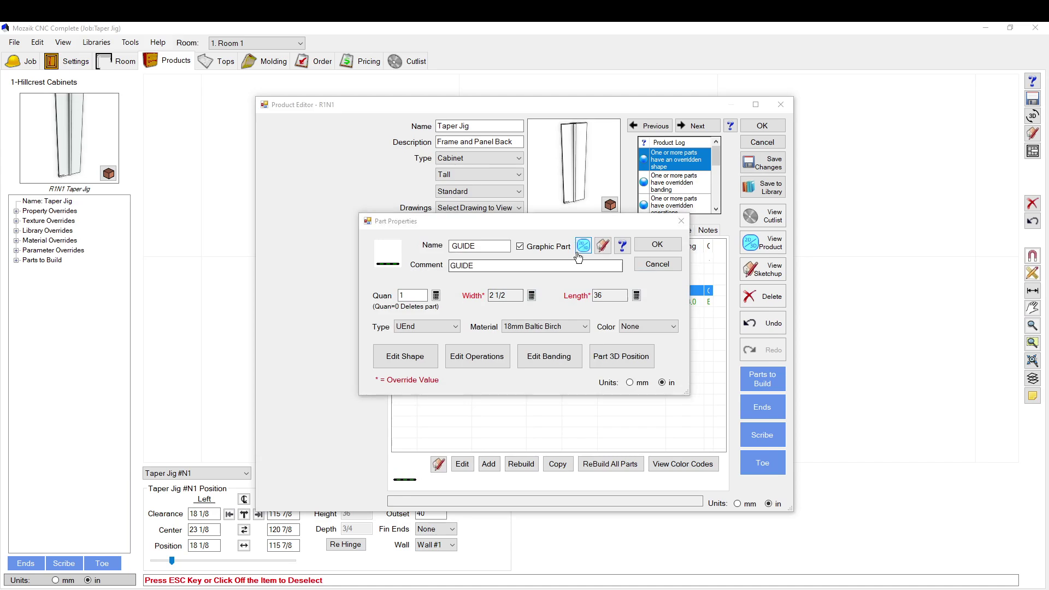
pyautogui.click(580, 253)
pyautogui.scroll(5, 405, 295)
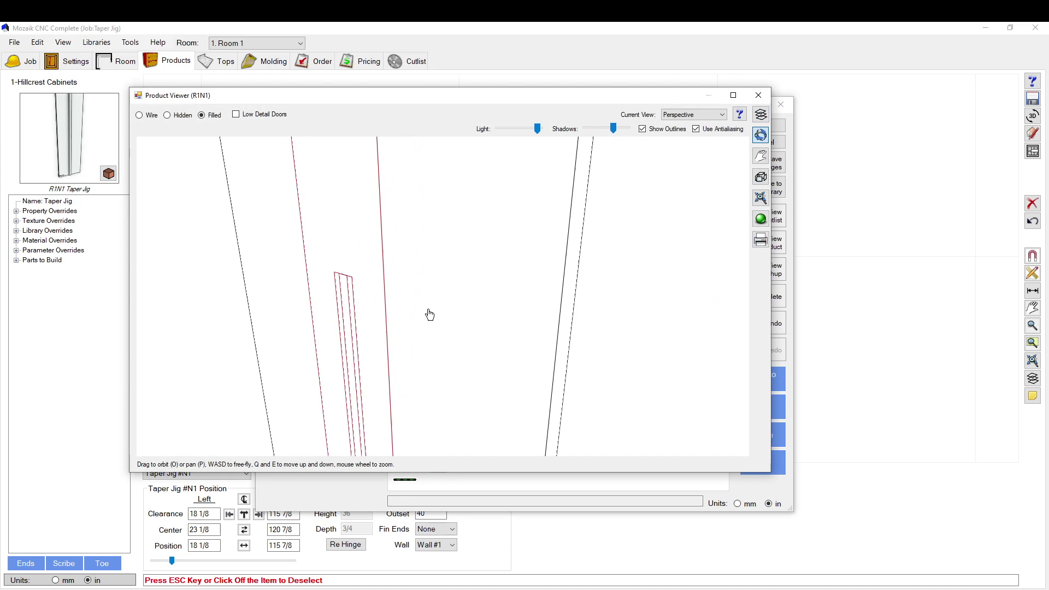
pyautogui.scroll(-3, 429, 315)
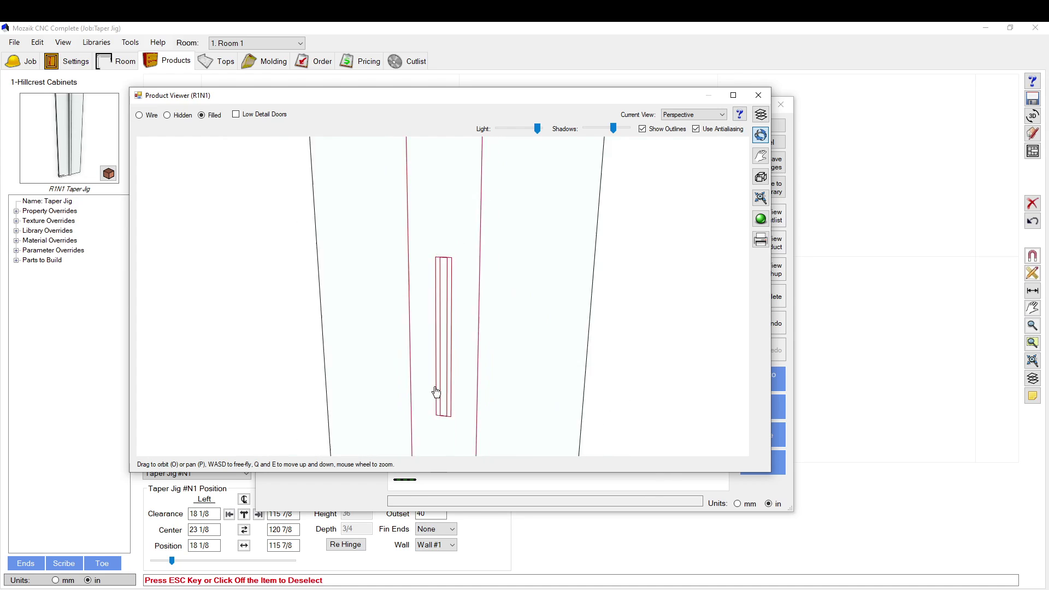
pyautogui.moveTo(439, 373); pyautogui.dragTo(460, 277)
pyautogui.scroll(-5, 456, 330)
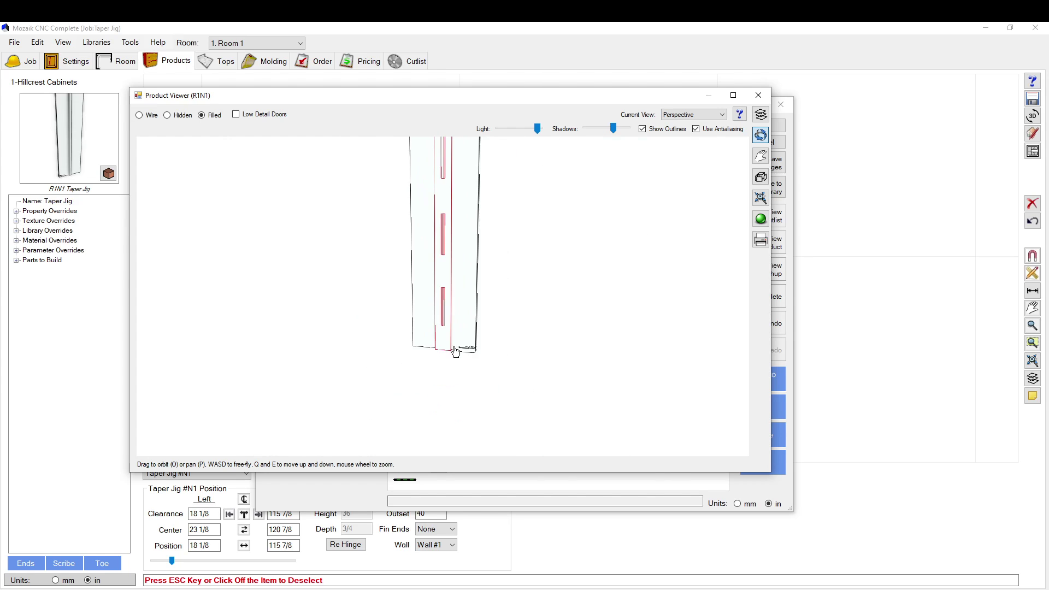
pyautogui.scroll(5, 458, 232)
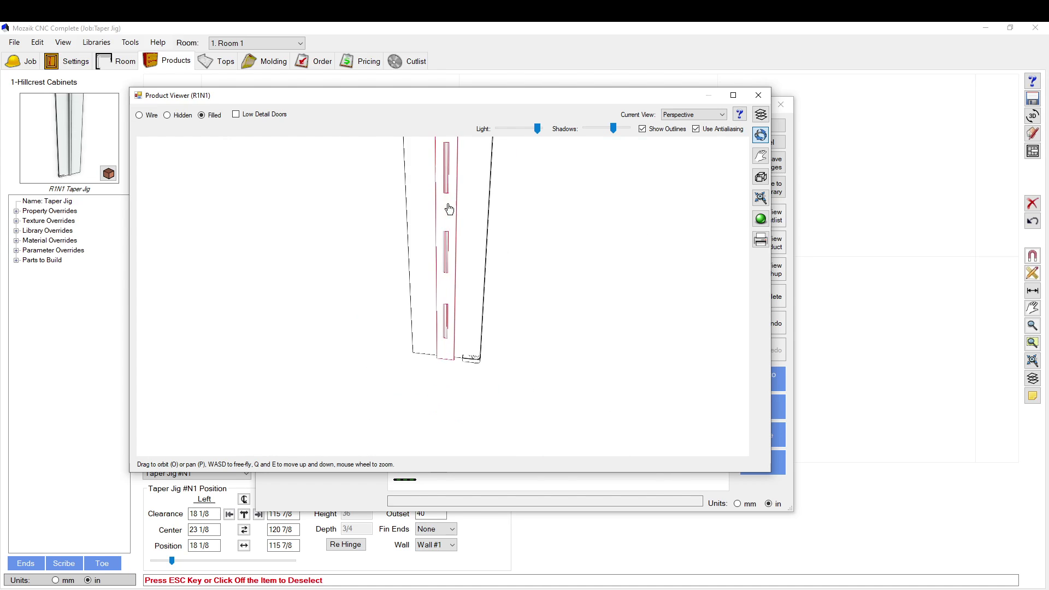
pyautogui.scroll(-2, 449, 224)
pyautogui.scroll(3, 448, 221)
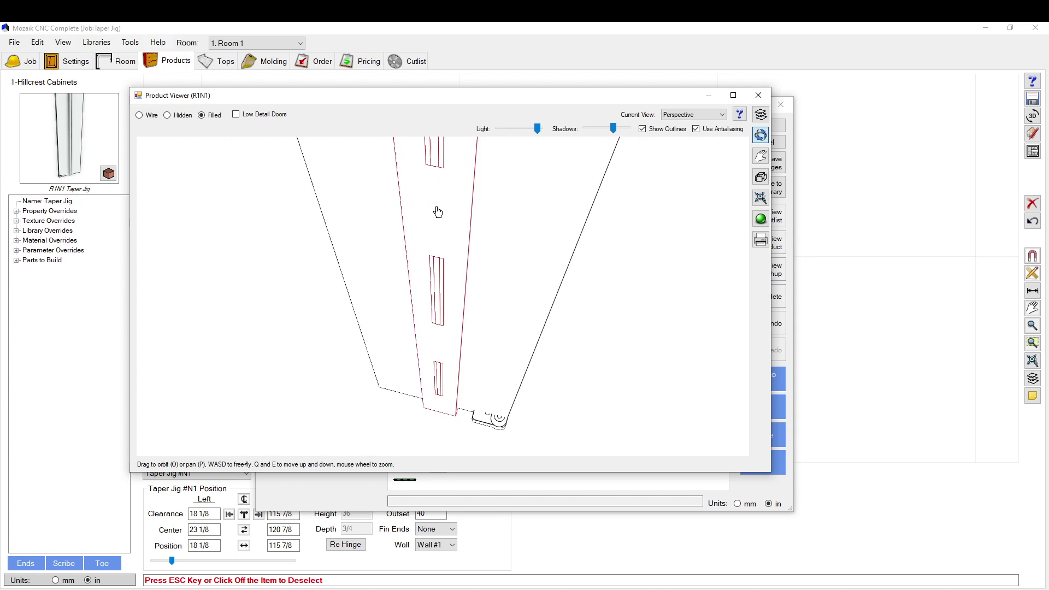
pyautogui.scroll(-4, 441, 209)
pyautogui.scroll(-3, 439, 189)
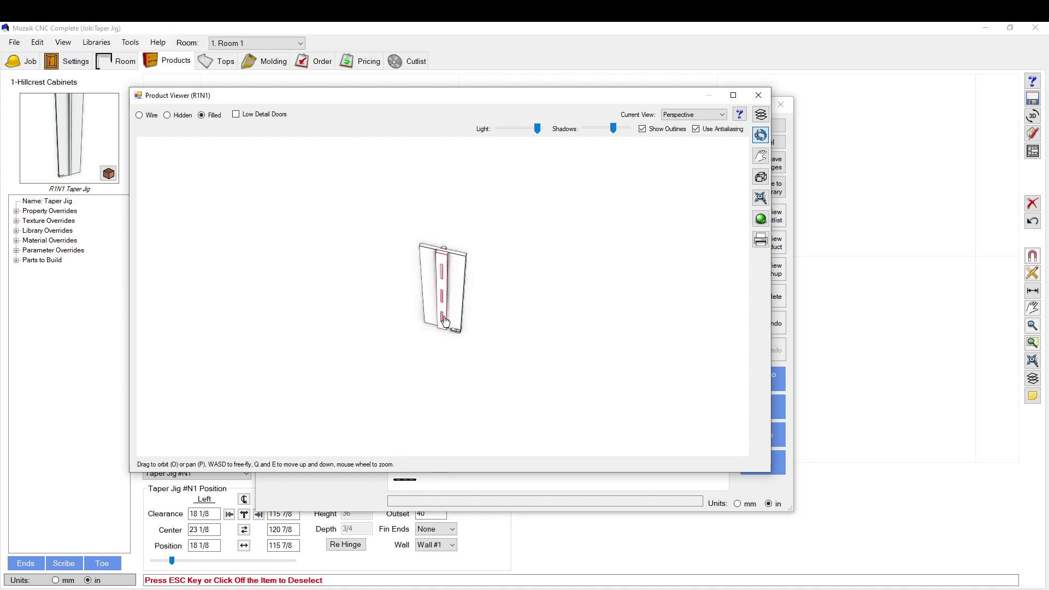
pyautogui.scroll(6, 445, 321)
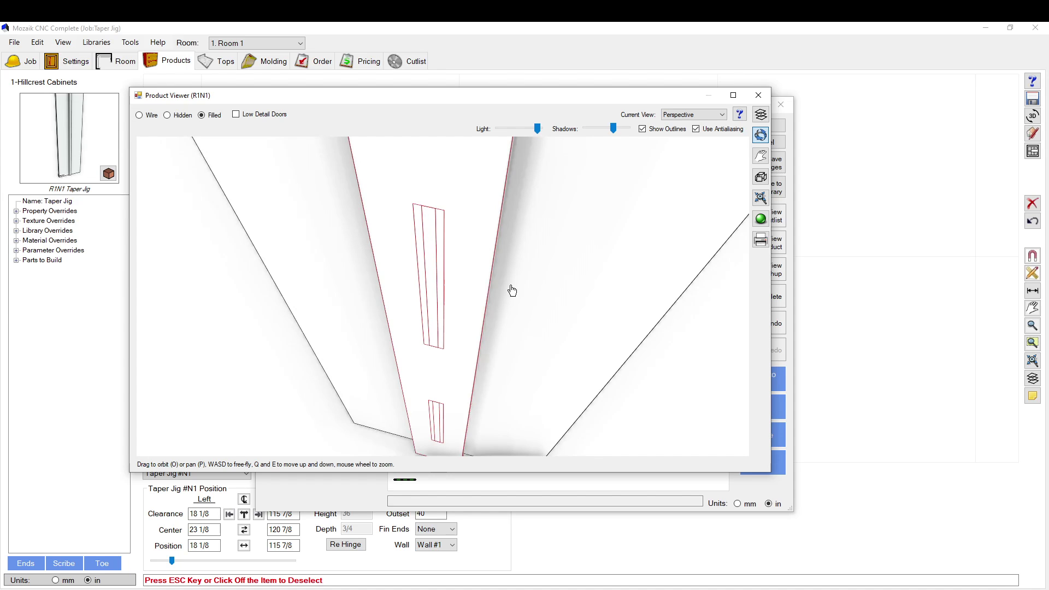
pyautogui.click(759, 95)
# Close the GUIDE properties and recheck the parameter overrides before returning to the parts list.
pyautogui.click(653, 264)
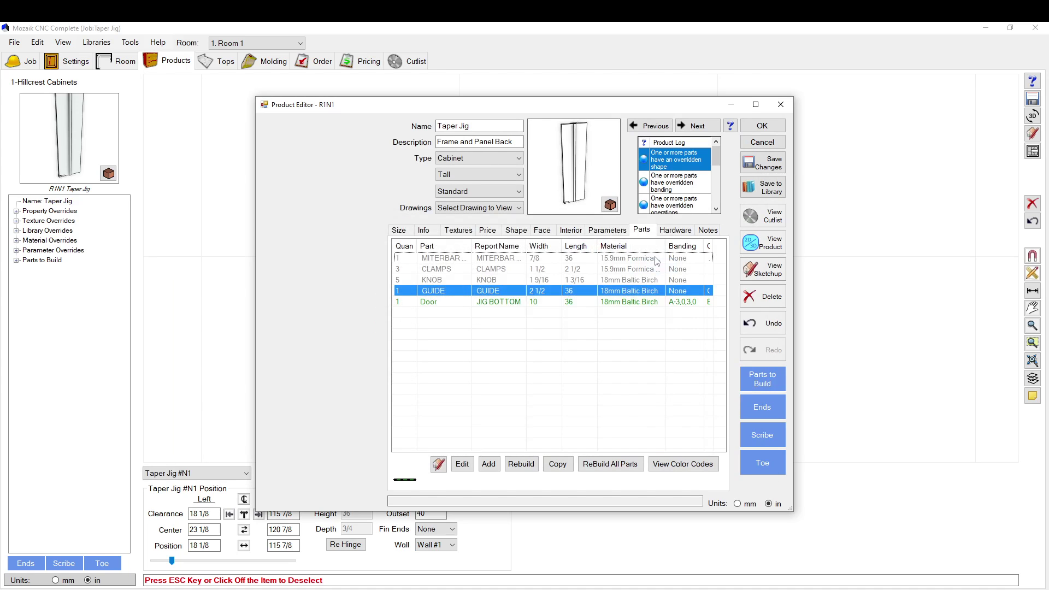
pyautogui.click(608, 230)
pyautogui.scroll(-1, 488, 345)
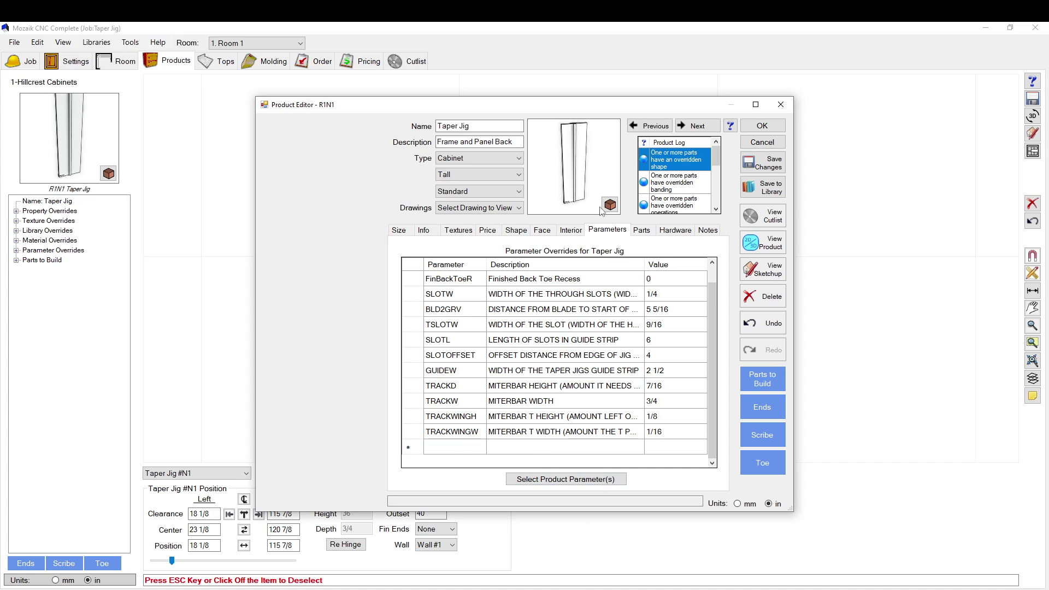
pyautogui.click(640, 229)
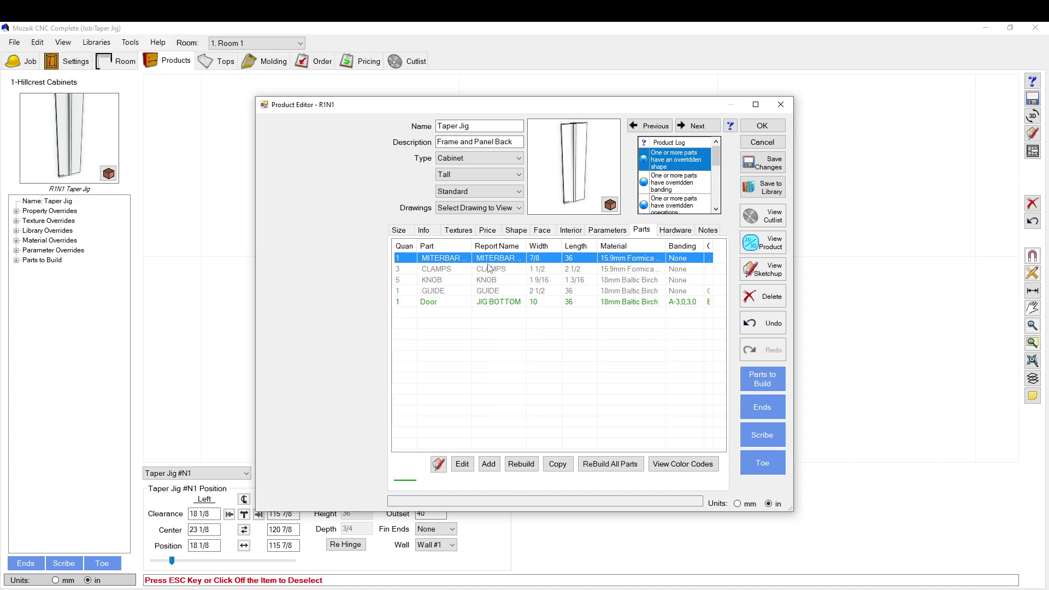
# Open and cancel the MITERBAR 2.0 part properties twice without changes.
pyautogui.doubleClick(500, 260)
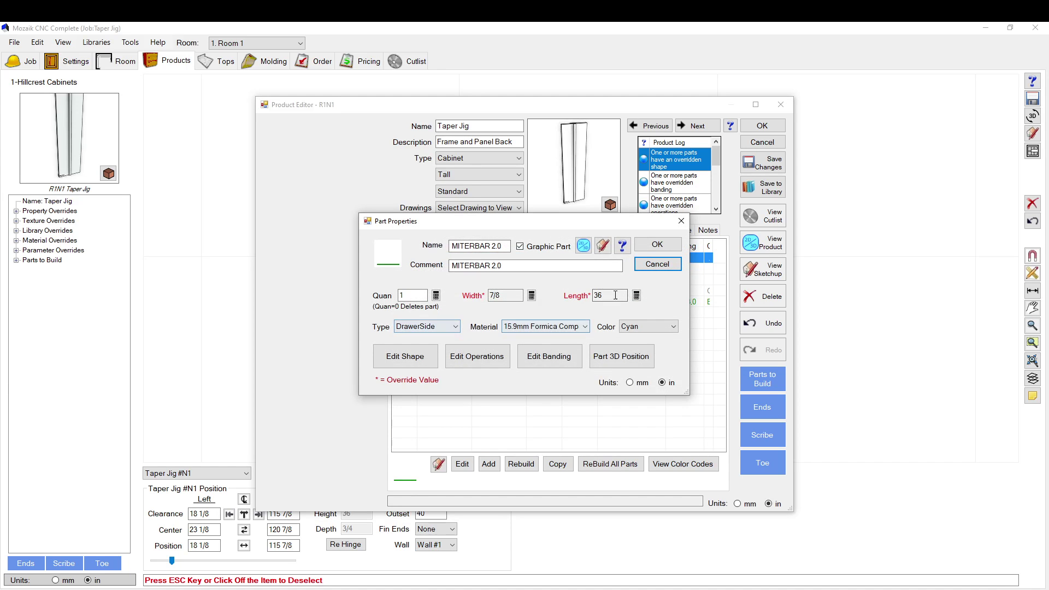
pyautogui.click(657, 264)
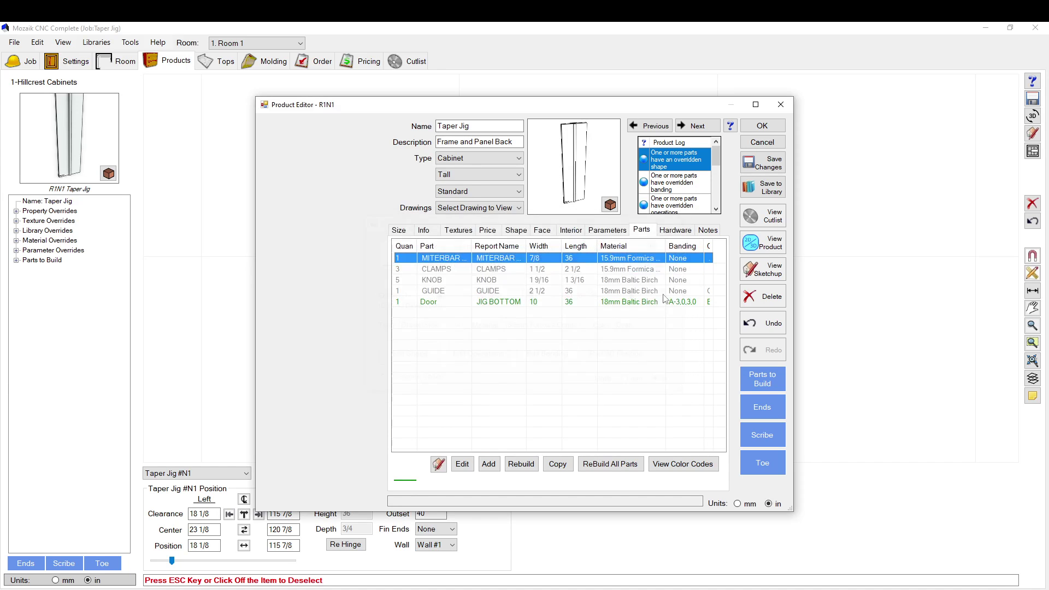
pyautogui.doubleClick(489, 260)
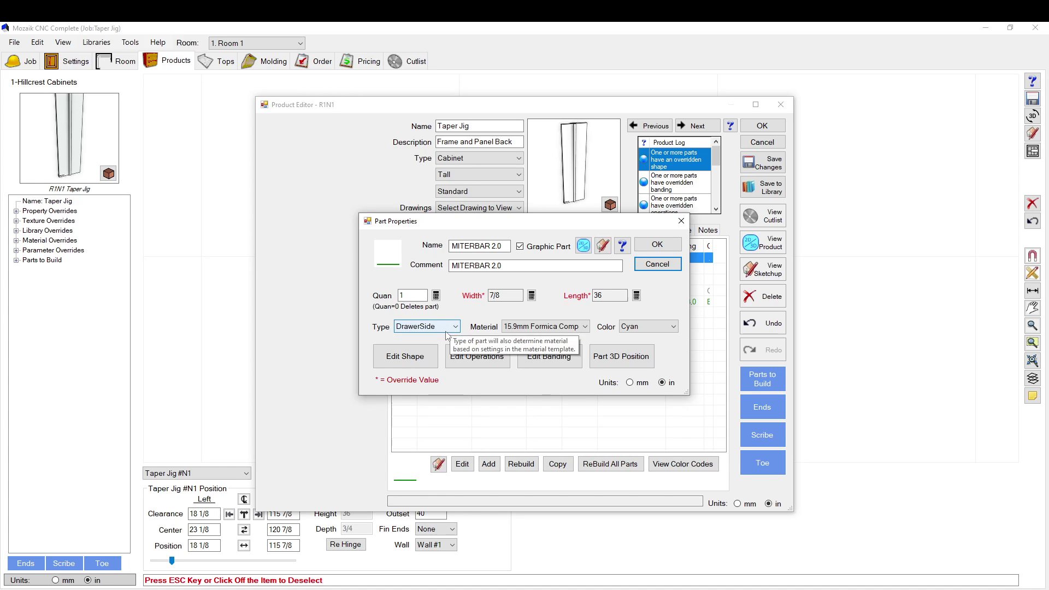
pyautogui.click(664, 267)
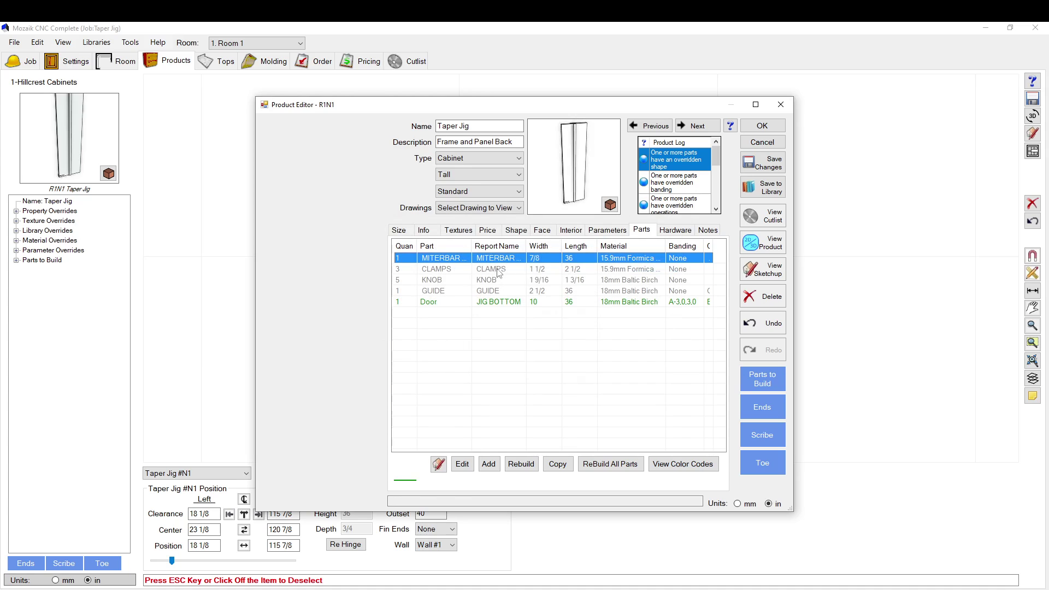
# Select each part in turn, then exit the Product Editor to bring up the save prompt.
pyautogui.click(456, 270)
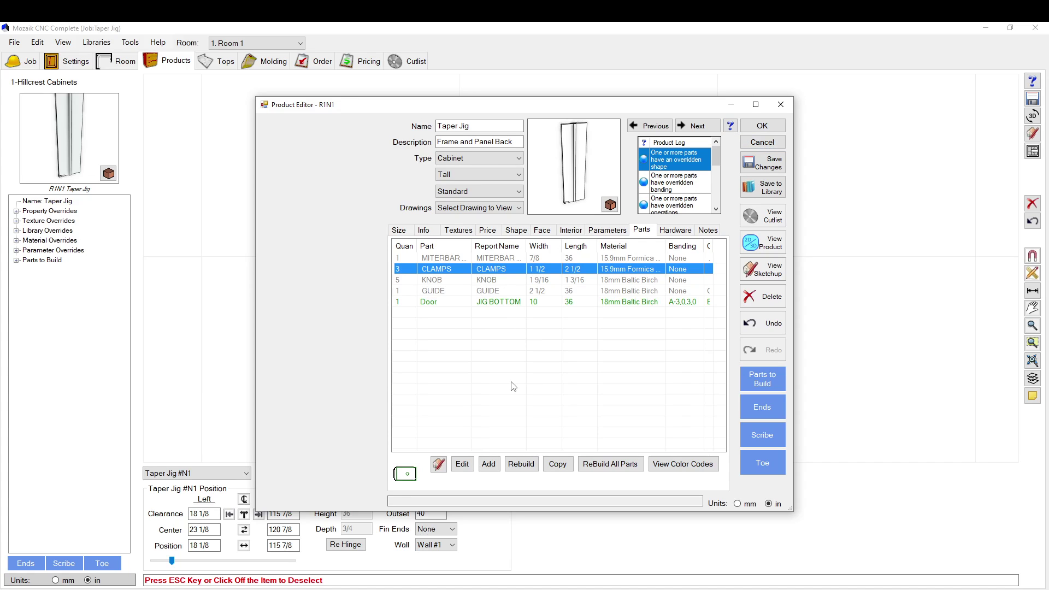
pyautogui.click(492, 303)
pyautogui.click(491, 293)
pyautogui.click(490, 281)
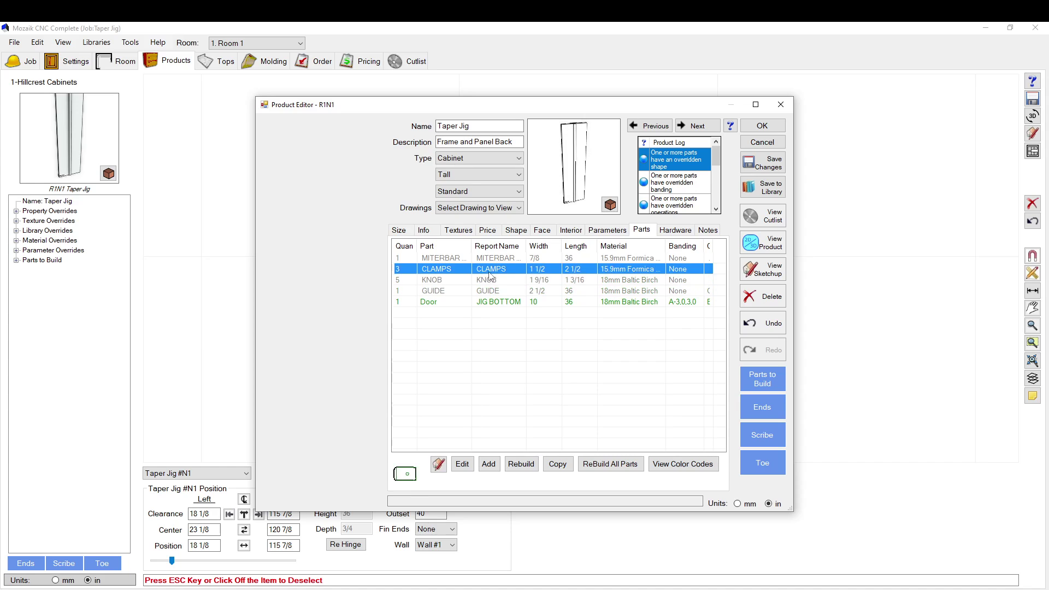
pyautogui.click(490, 269)
pyautogui.click(495, 258)
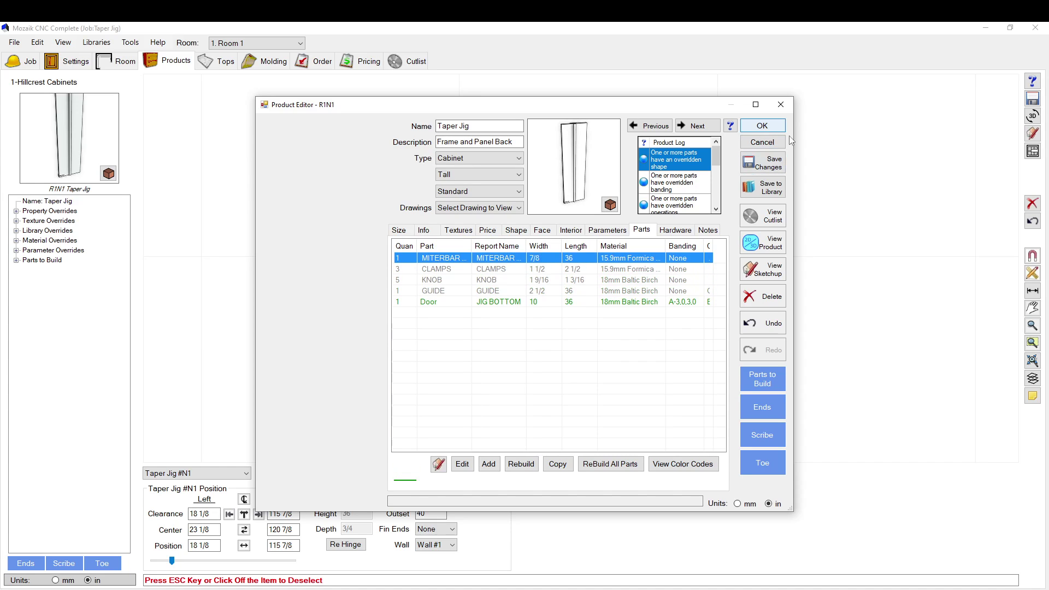
pyautogui.click(765, 143)
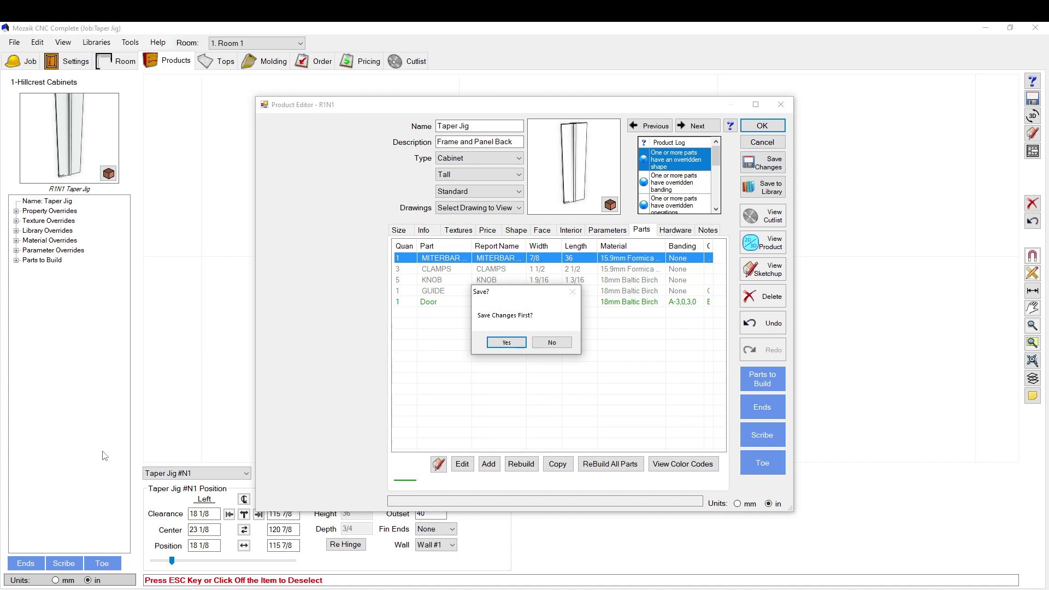